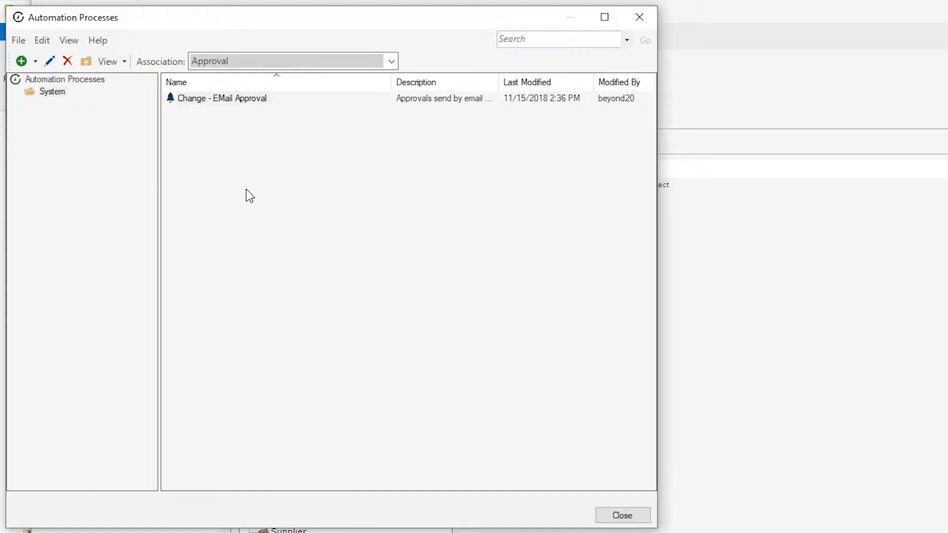
Step: Create a visual workflow process for the Approval object, with a name beginning "Notify Approver of Pending Approval for"
drag(228, 27, 232, 47)
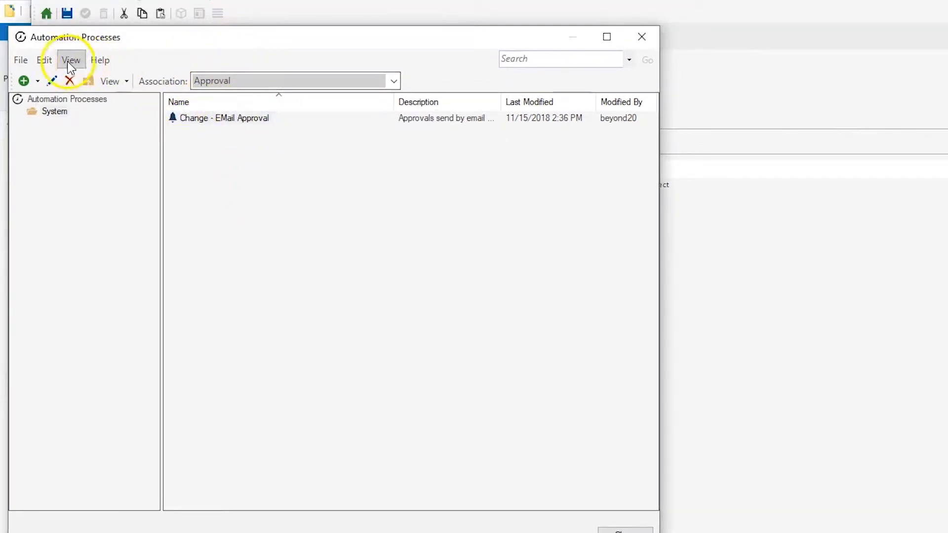
click(25, 82)
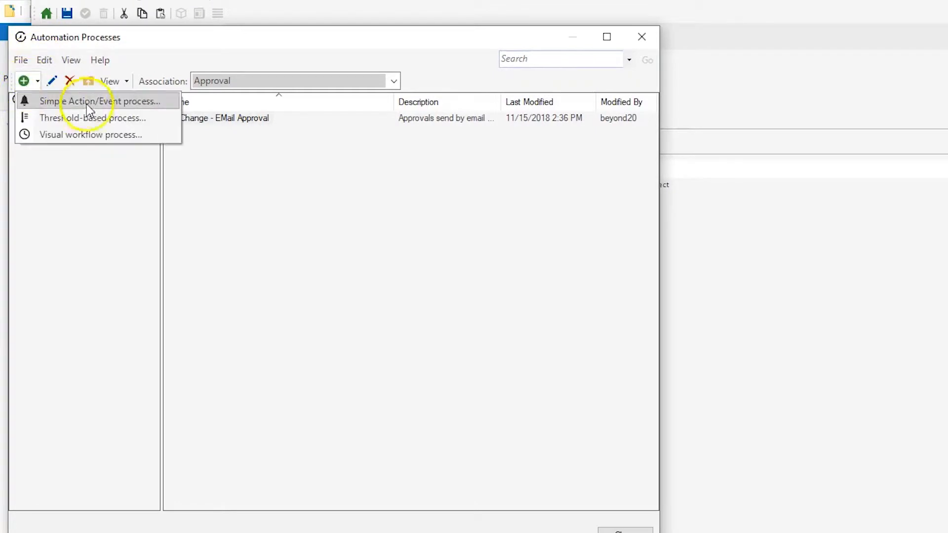
click(82, 138)
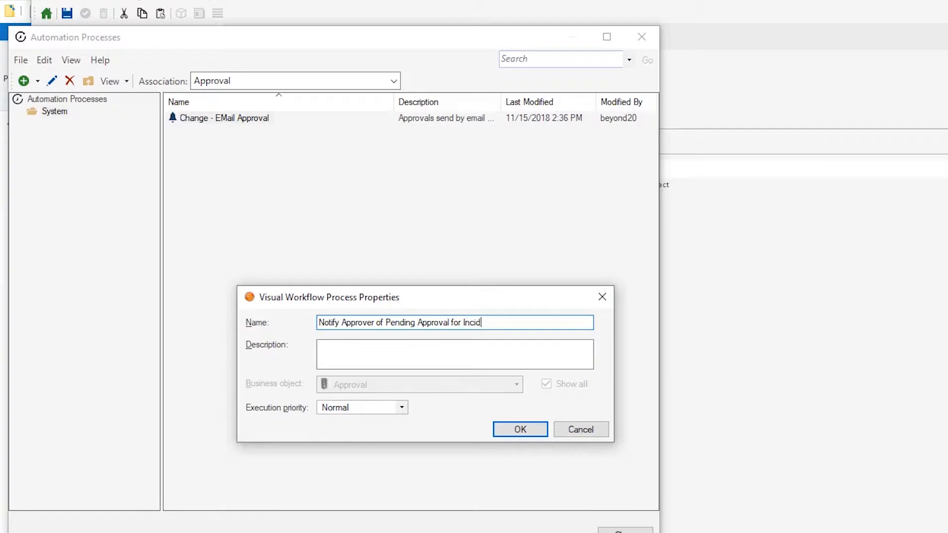
click(515, 431)
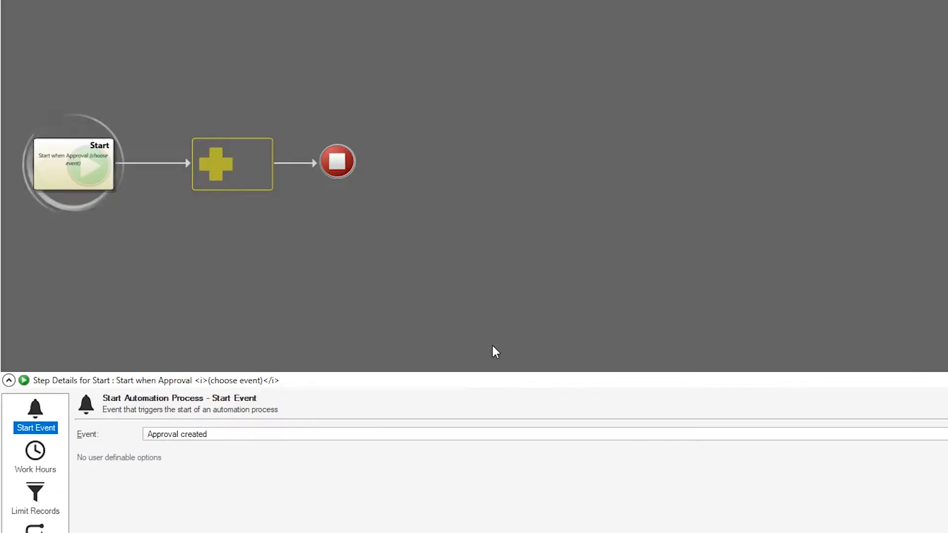
Step: Set the process's start event to Approval created and its working hours to 8 to 5 Monday thru Friday
click(487, 206)
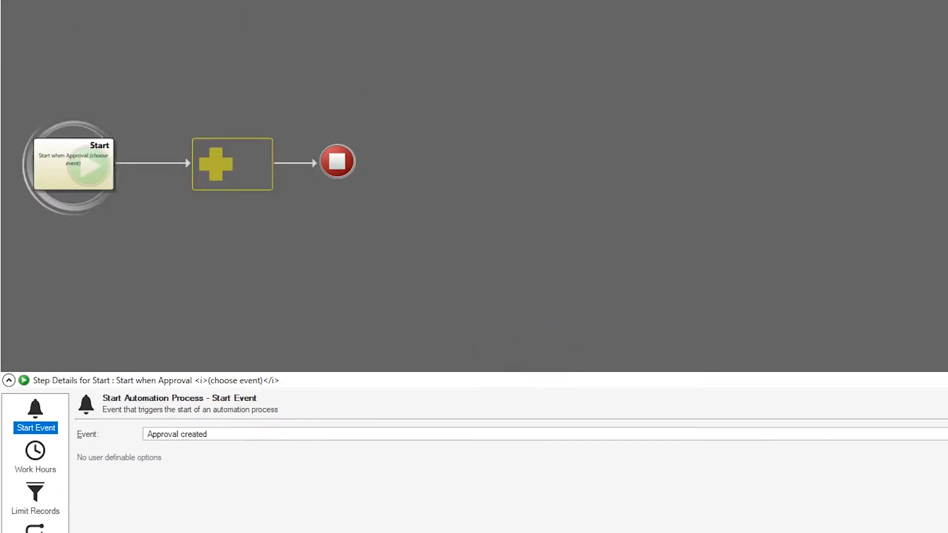
click(195, 439)
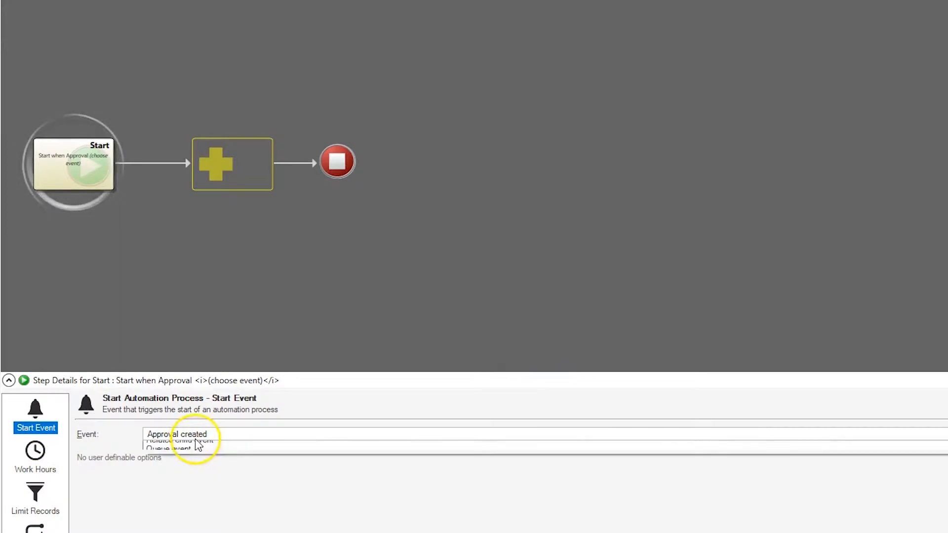
click(198, 444)
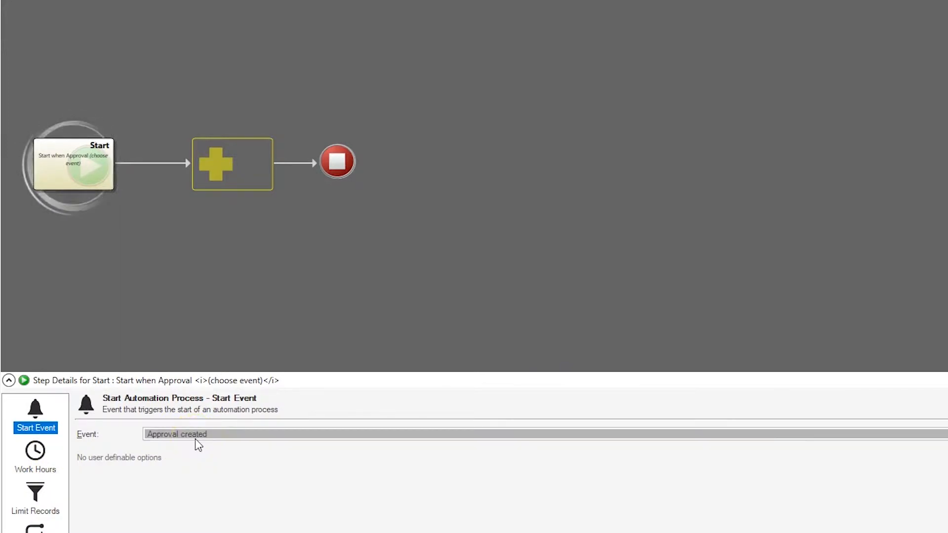
click(36, 457)
click(85, 468)
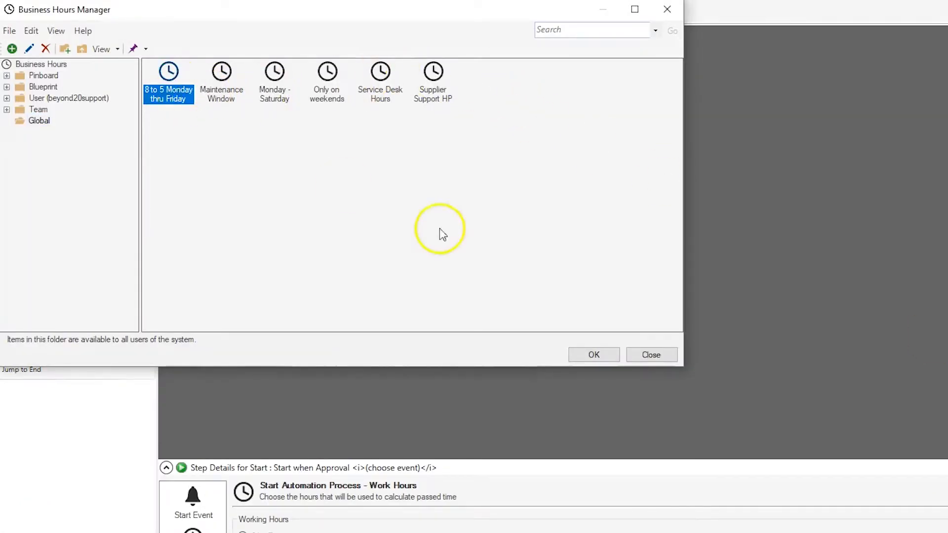
click(582, 353)
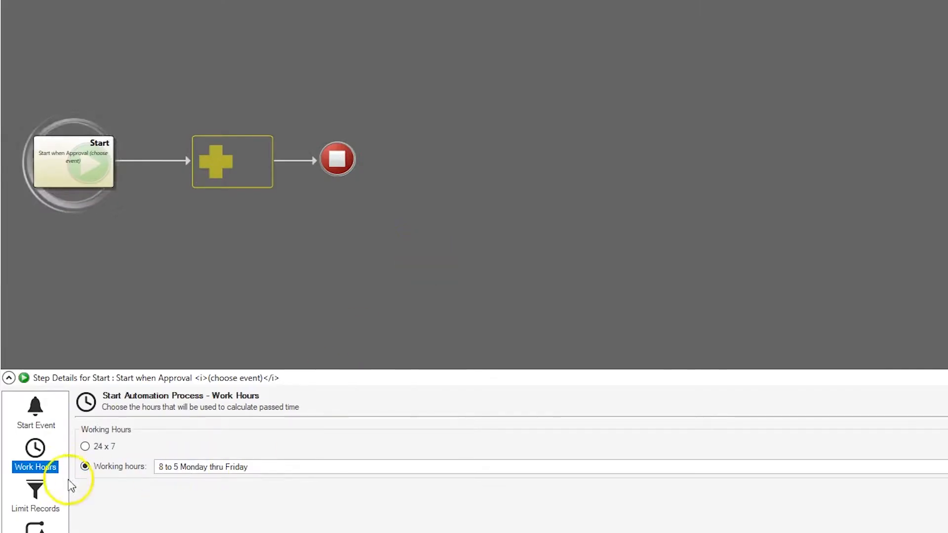
Step: Limit the processed records with a custom expression requiring Approval.Status to equal Waiting
click(35, 489)
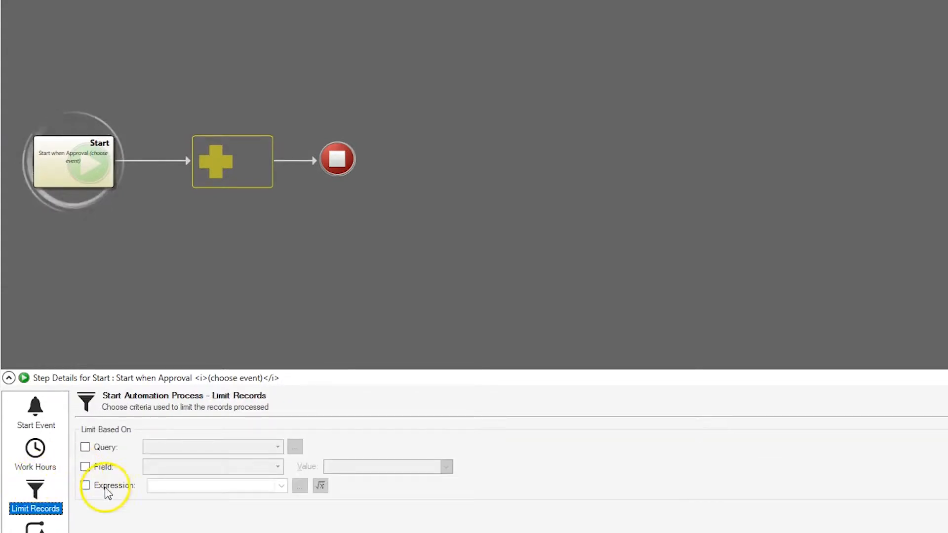
click(321, 486)
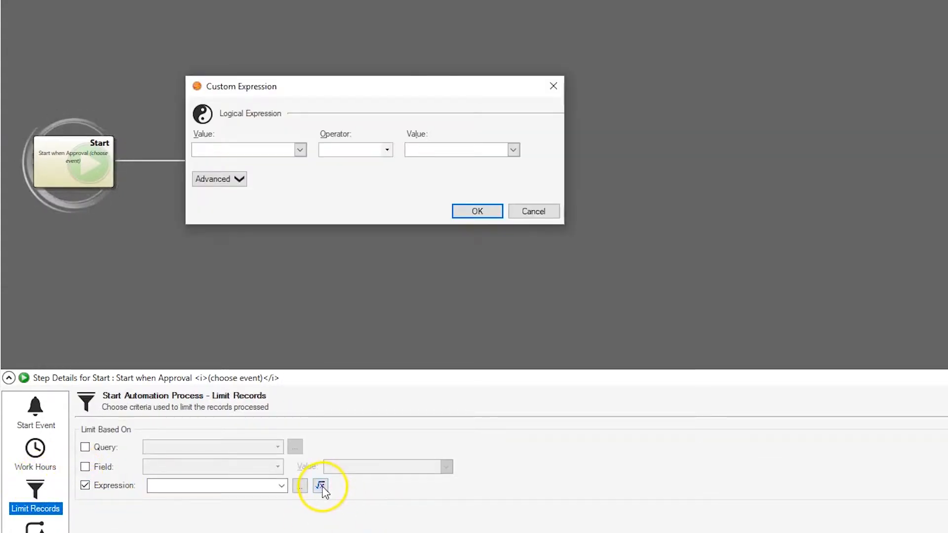
click(301, 149)
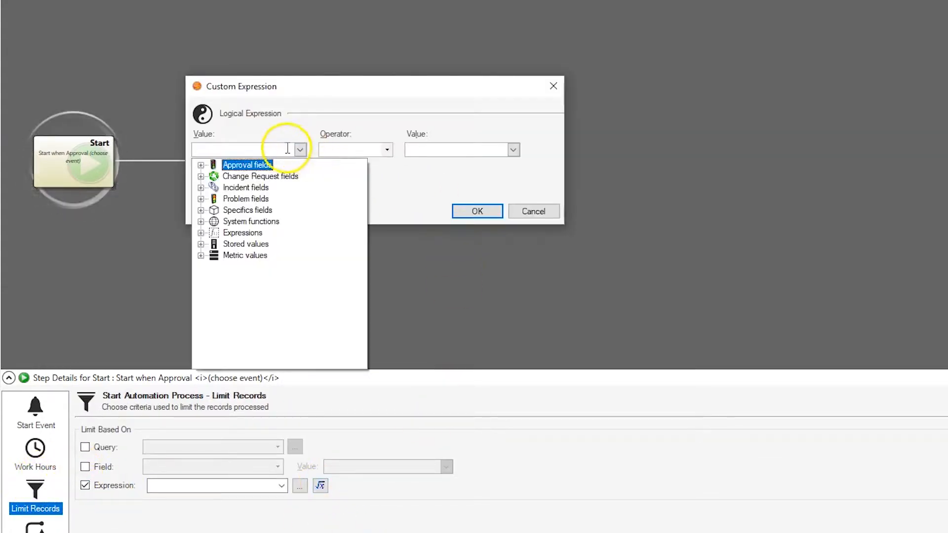
click(202, 165)
scroll(228, 312, down, 4)
scroll(228, 312, down, 3)
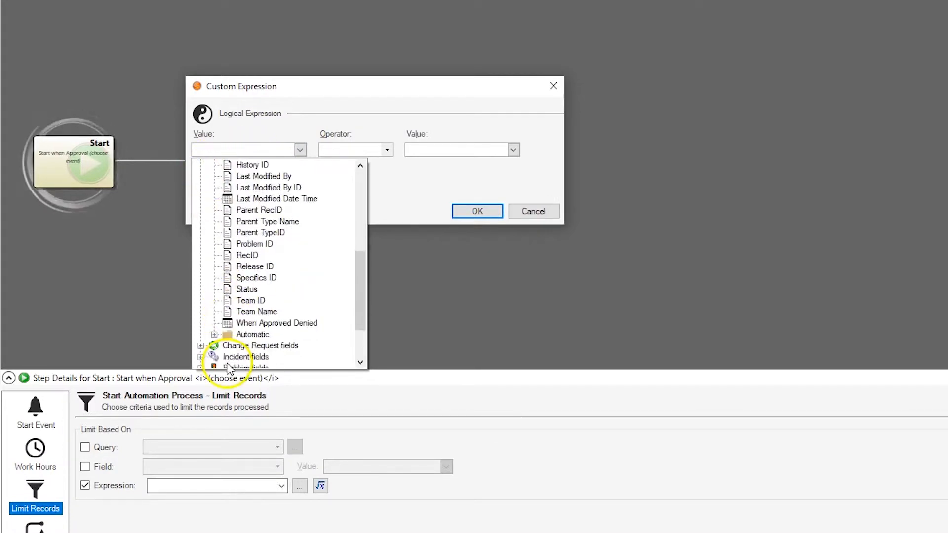
click(247, 257)
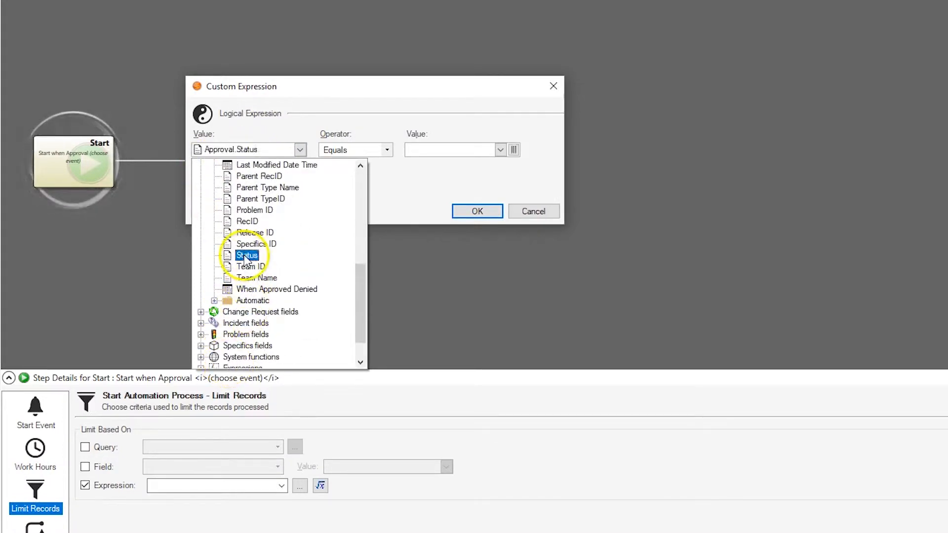
click(514, 149)
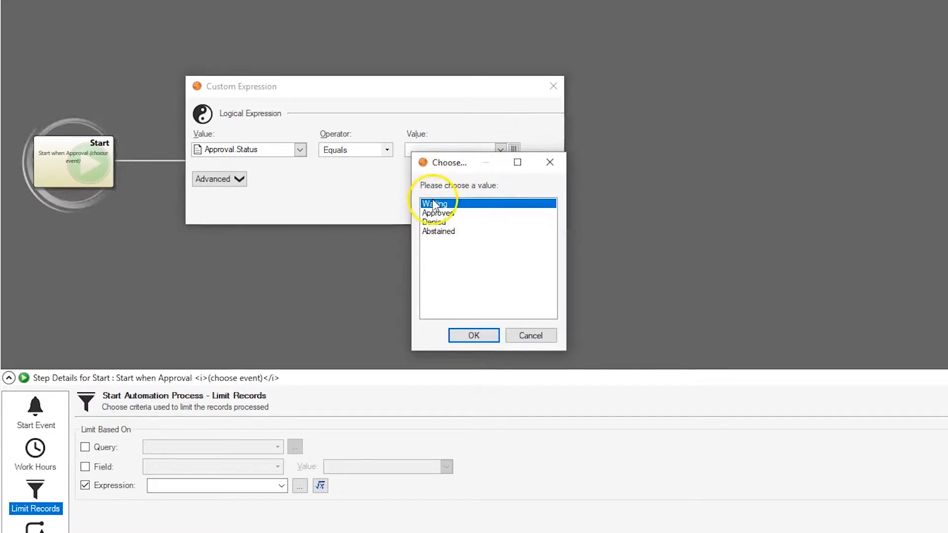
click(459, 335)
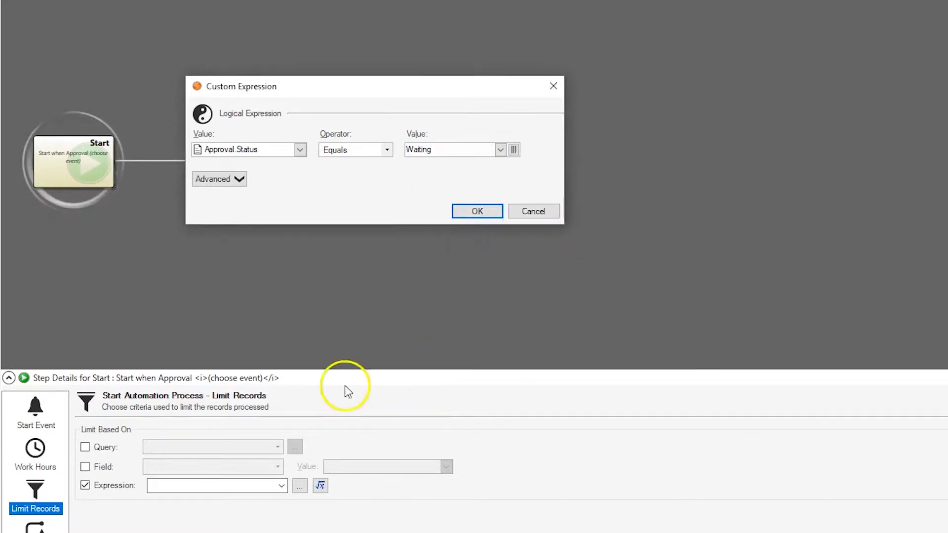
click(474, 216)
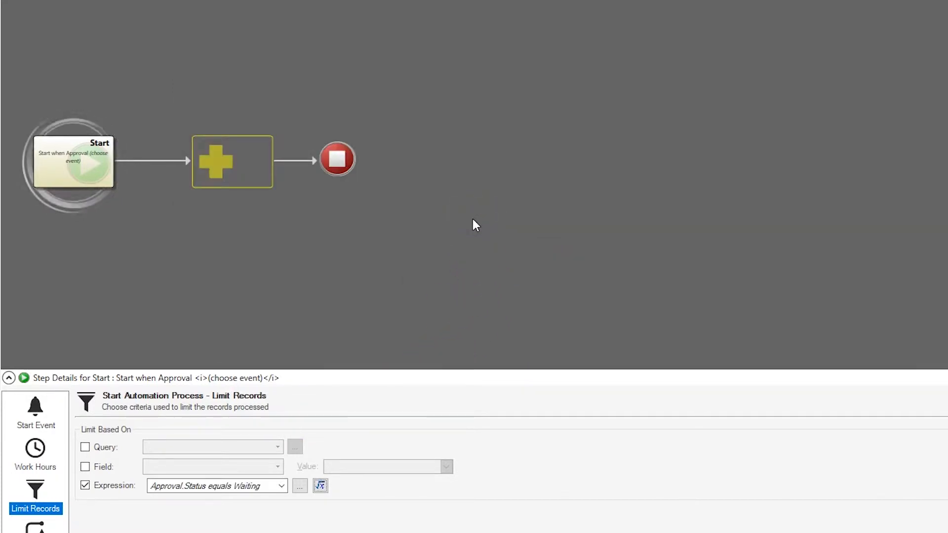
Step: Add a second condition to the record-limiting expression requiring Approval.Parent Type Name to equal Incident
click(321, 487)
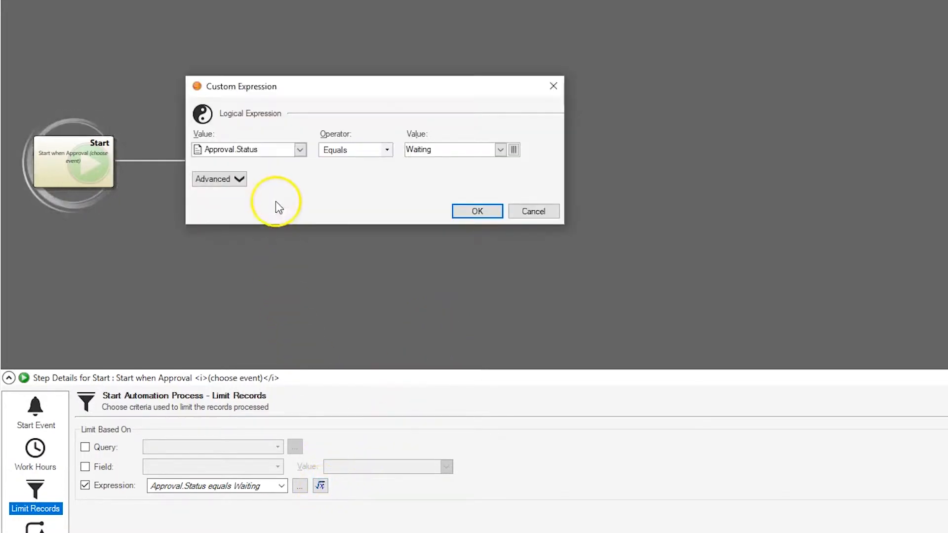
click(244, 181)
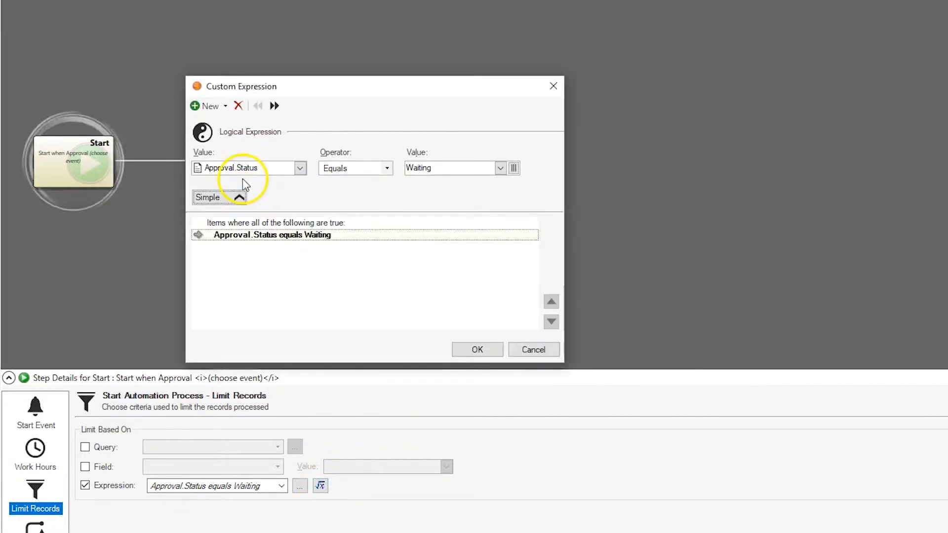
click(203, 106)
click(301, 170)
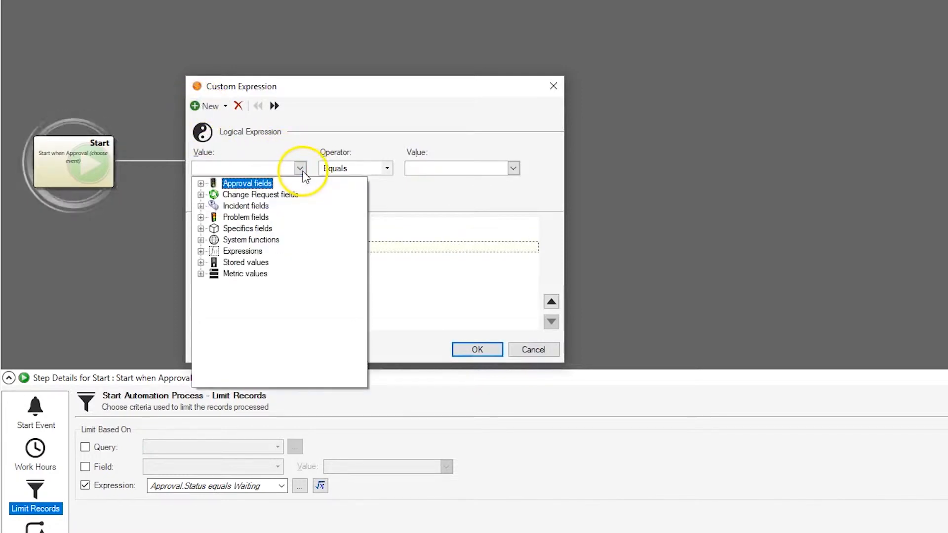
click(201, 184)
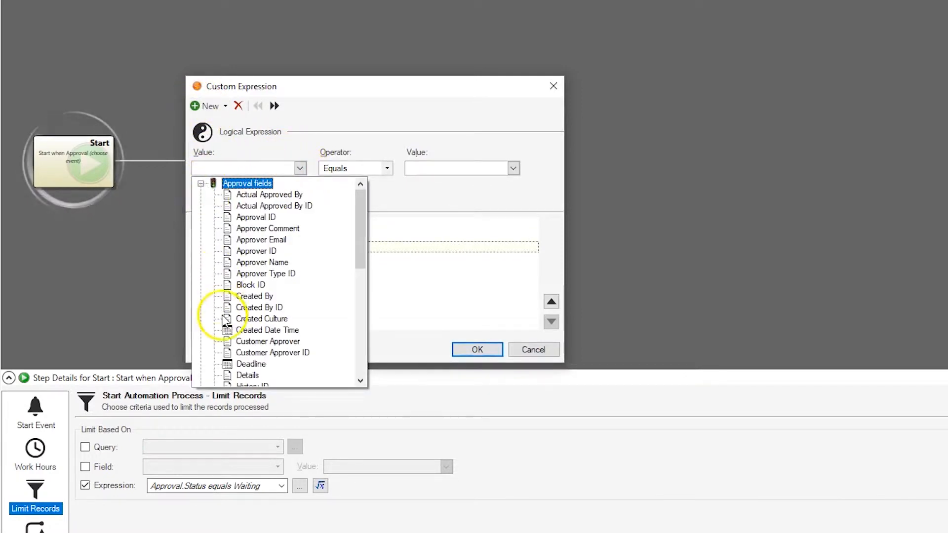
scroll(224, 320, down, 4)
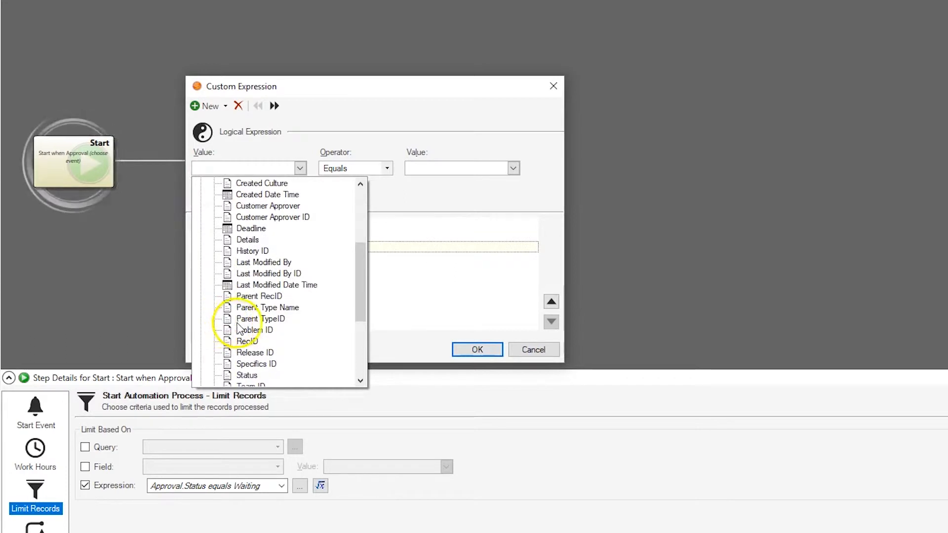
click(264, 307)
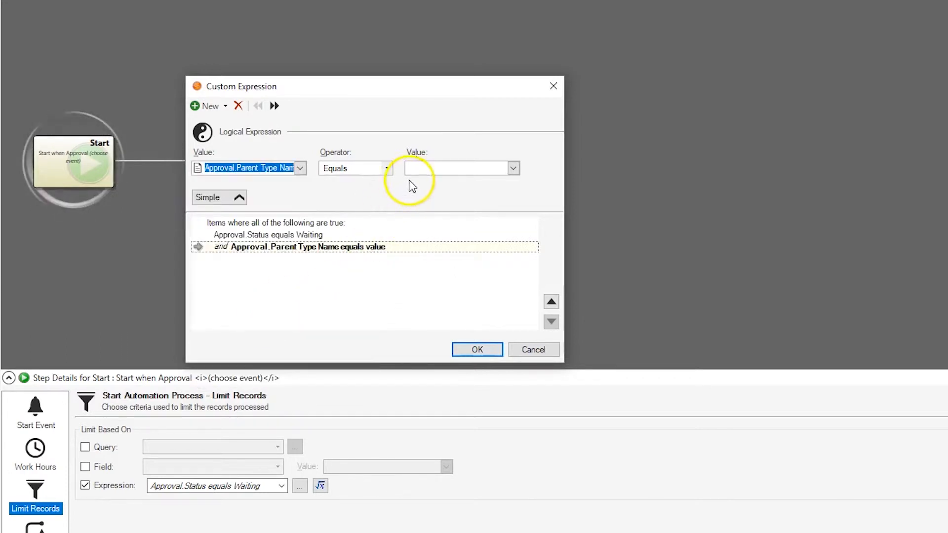
click(421, 171)
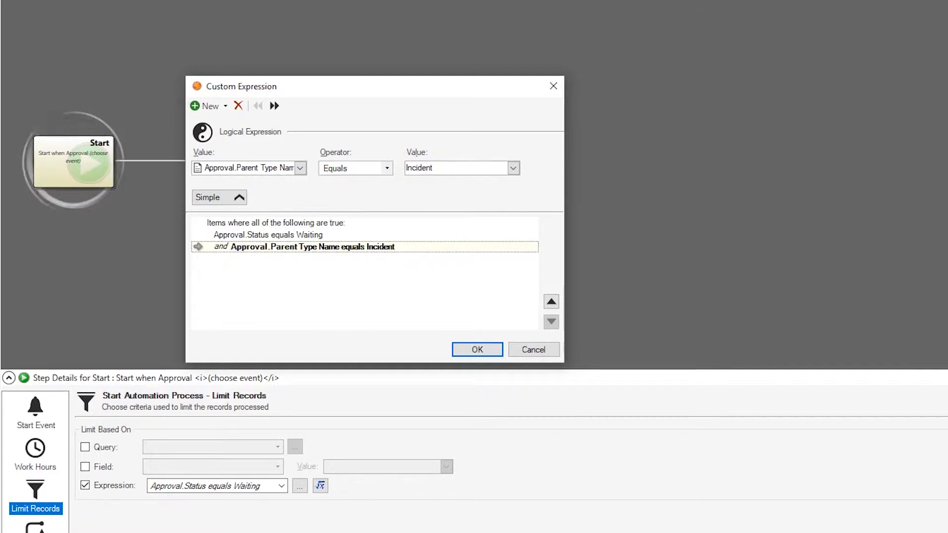
click(487, 346)
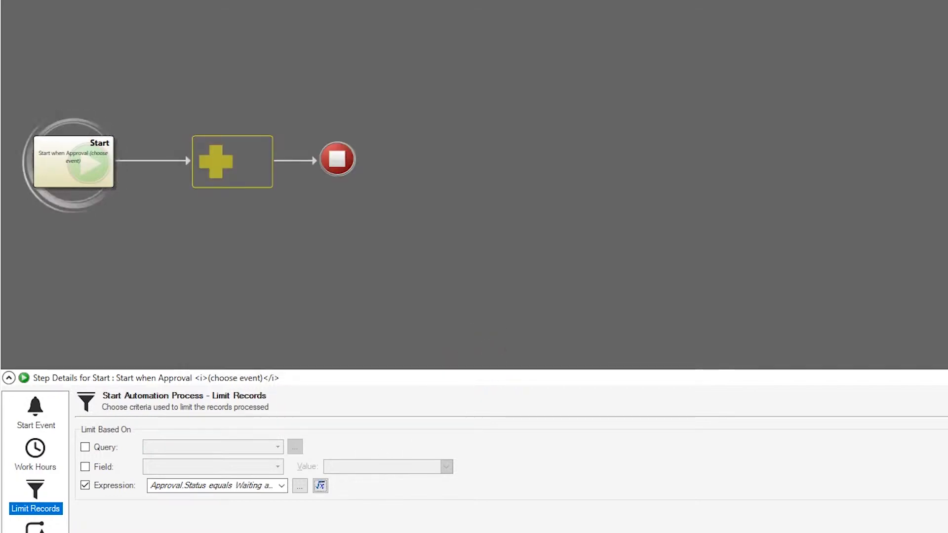
Step: Limit the process to run only once and abort it if the criteria used to initiate it are no longer valid
click(47, 530)
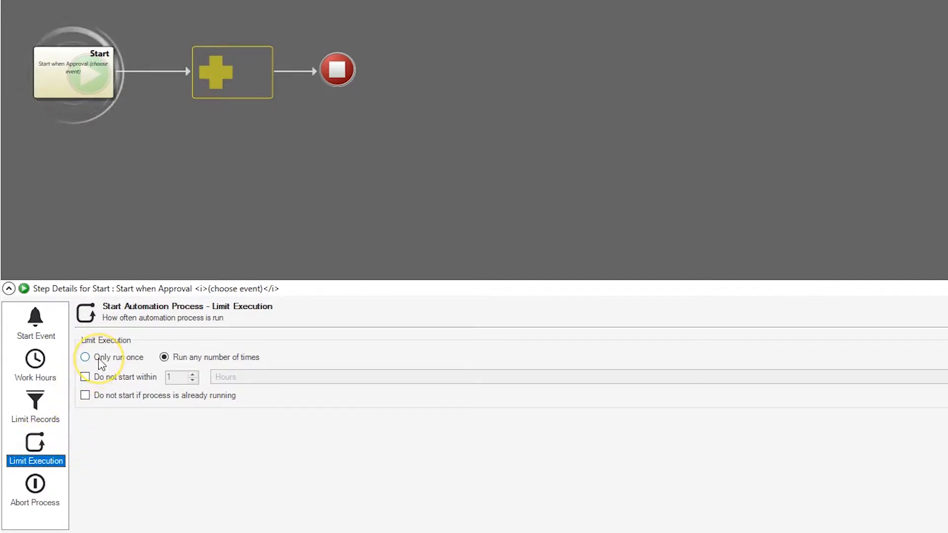
click(99, 358)
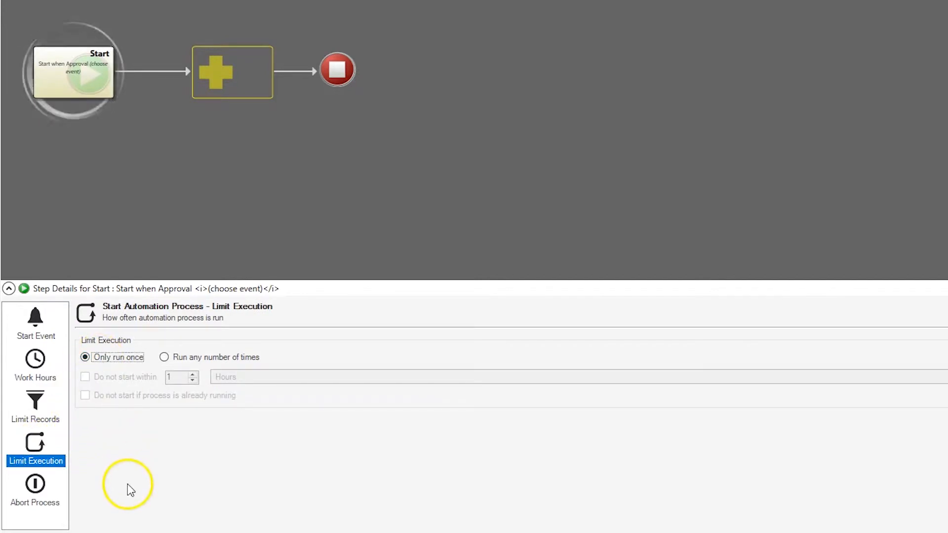
click(48, 500)
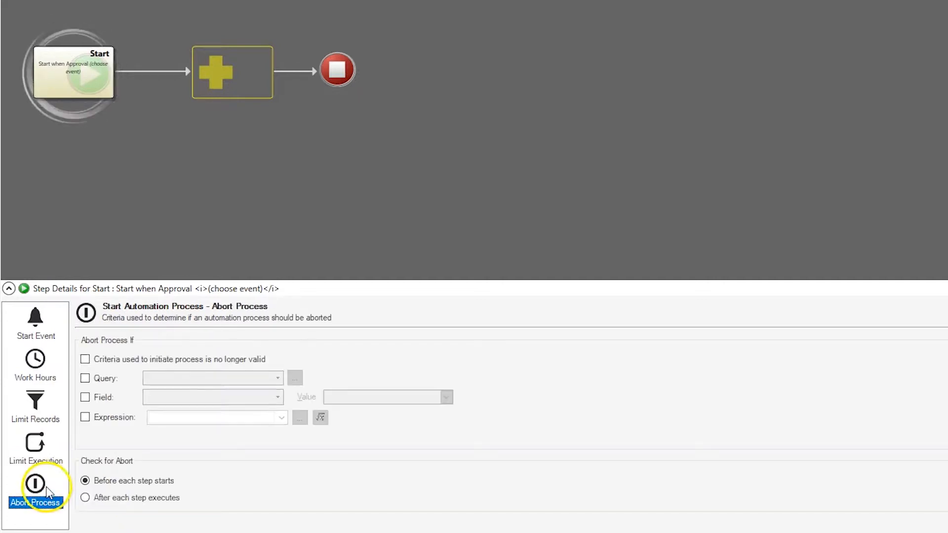
click(105, 365)
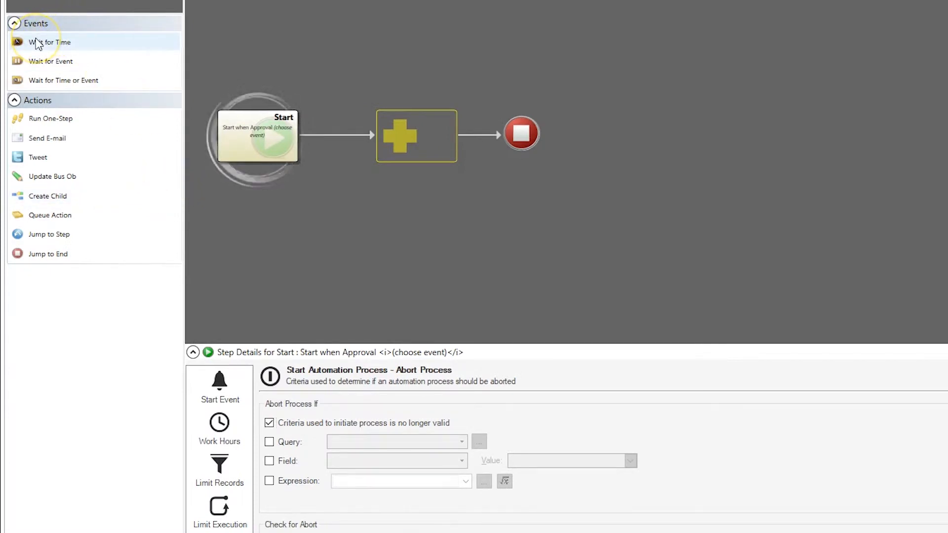
Step: Add a Wait for Time step after Start and set its specific time to 3 days from approval creation
drag(36, 41, 378, 127)
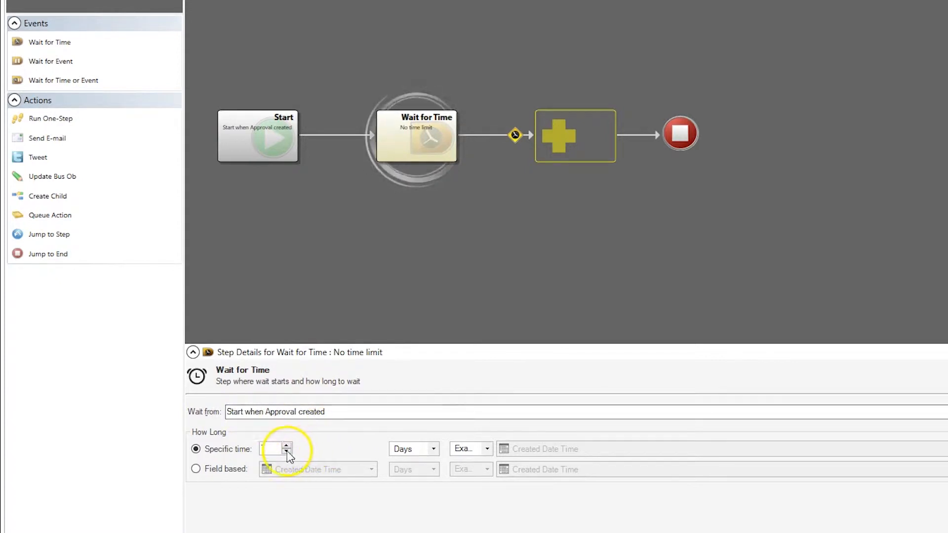
double_click(263, 450)
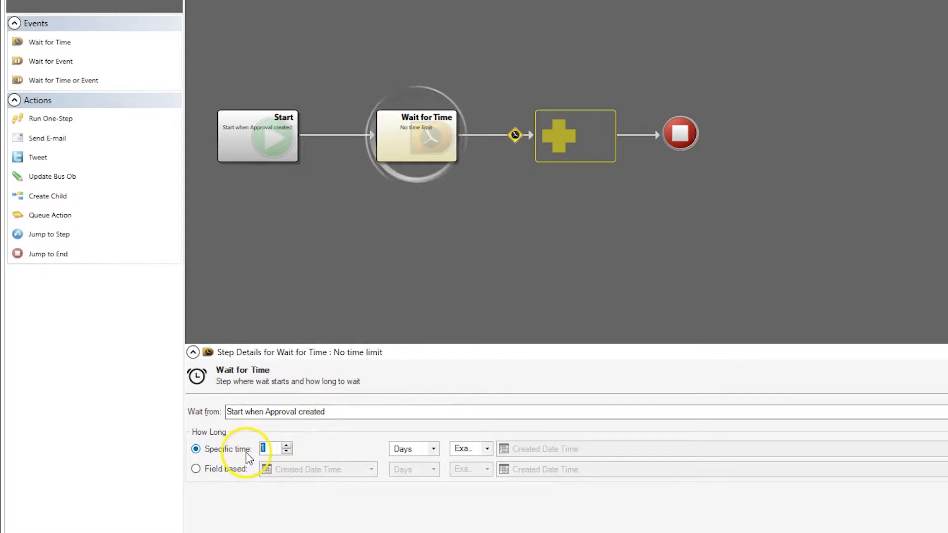
text(3)
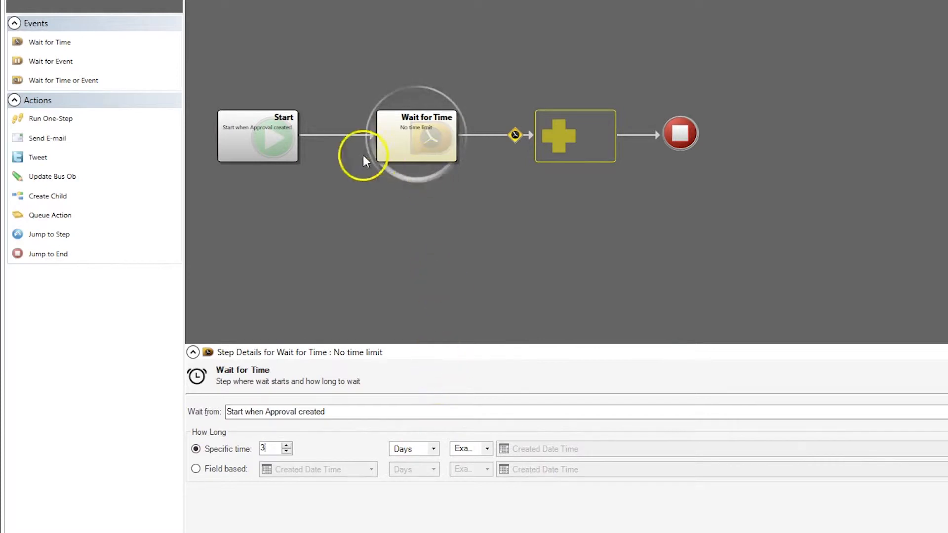
Step: Add a Run One-Step action after Wait for Time and create a global Approval One-Step named Notify Incident Approver of Pending Approval for it
drag(45, 120, 567, 140)
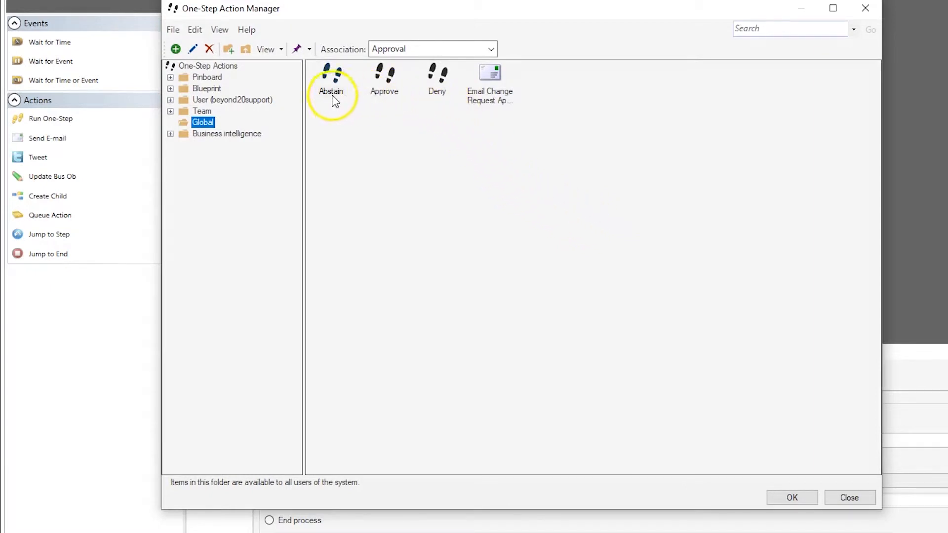
click(481, 92)
click(393, 191)
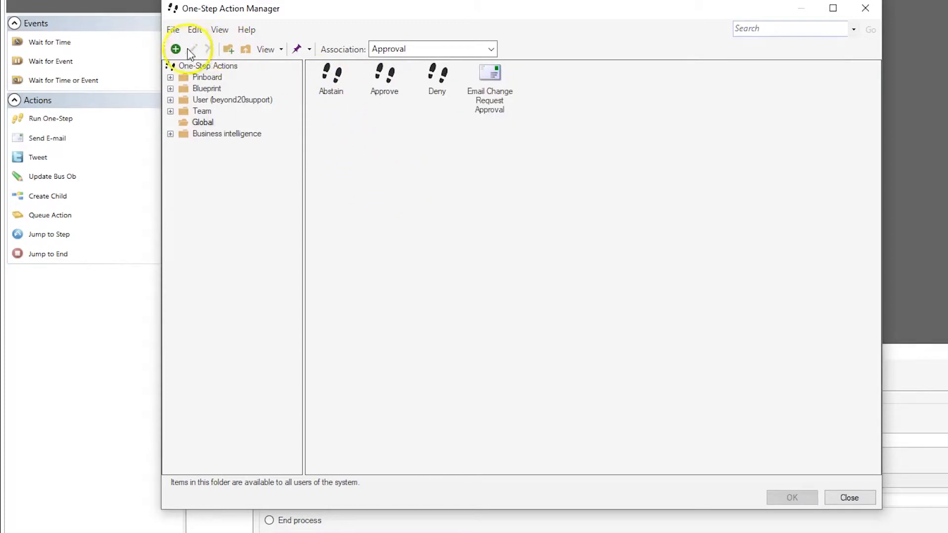
click(199, 89)
click(193, 122)
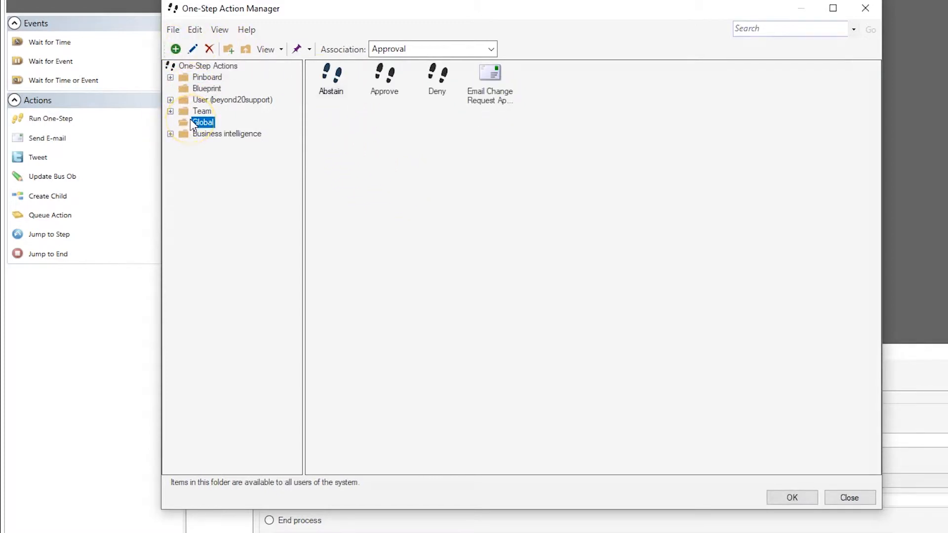
click(176, 49)
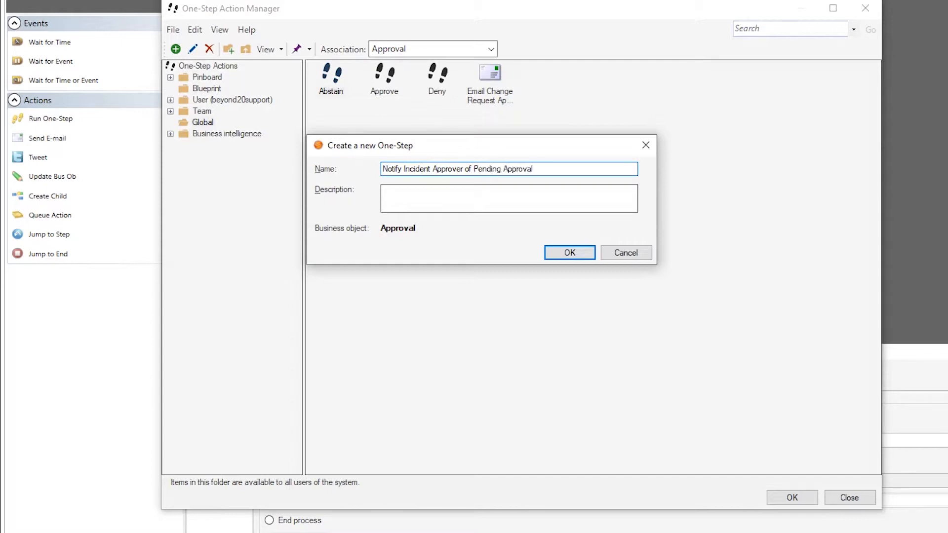
click(567, 252)
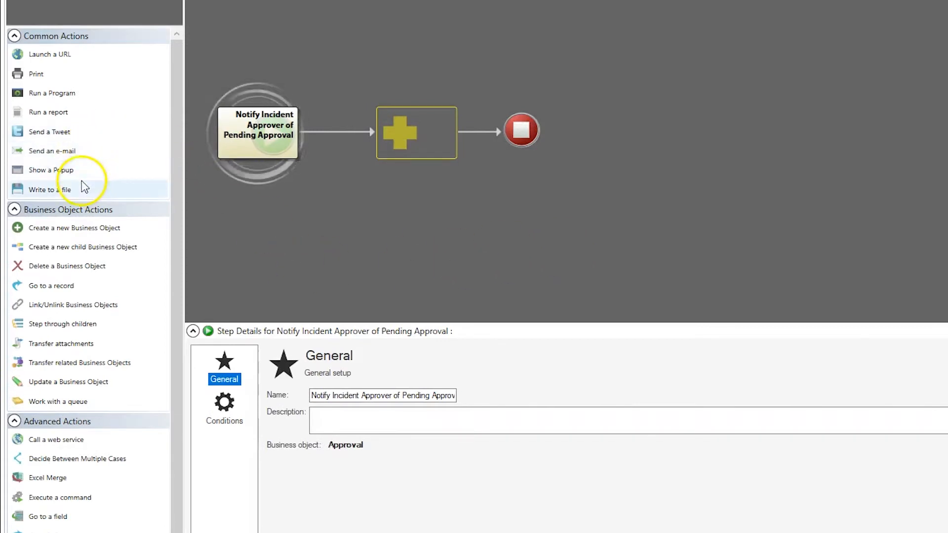
Step: Add a Send an e-mail action to Approval.Approver Email with the subject "Incident [Incident.Incident ID] is Pending Your Approval"
drag(62, 151, 408, 147)
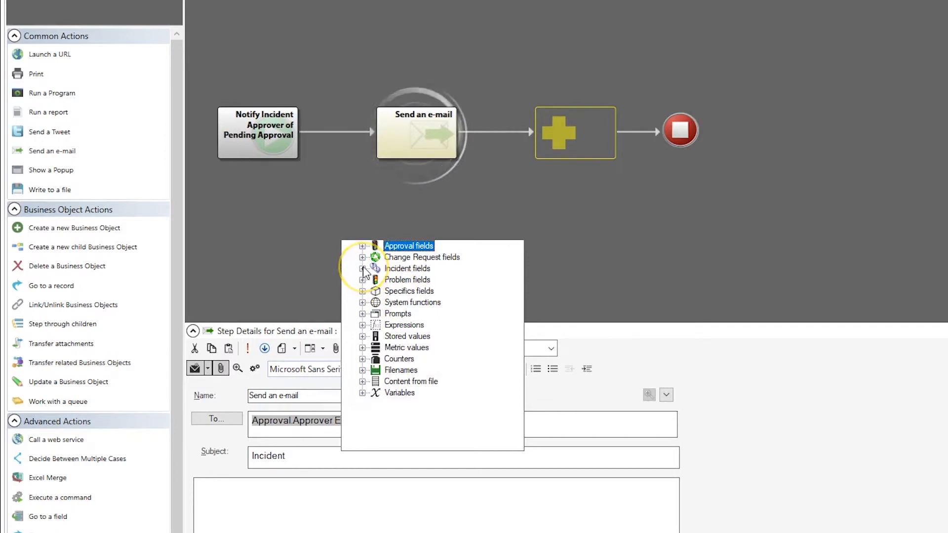
click(362, 269)
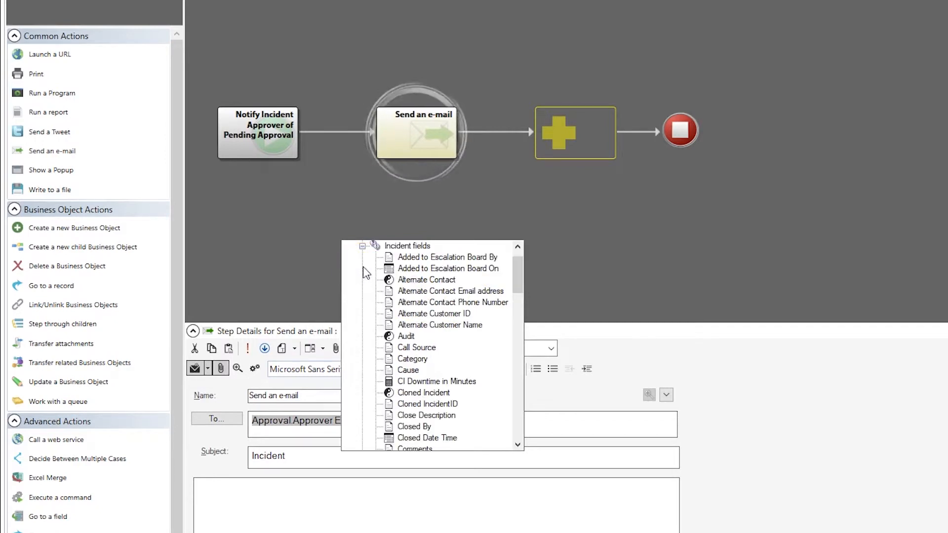
scroll(380, 349, down, 6)
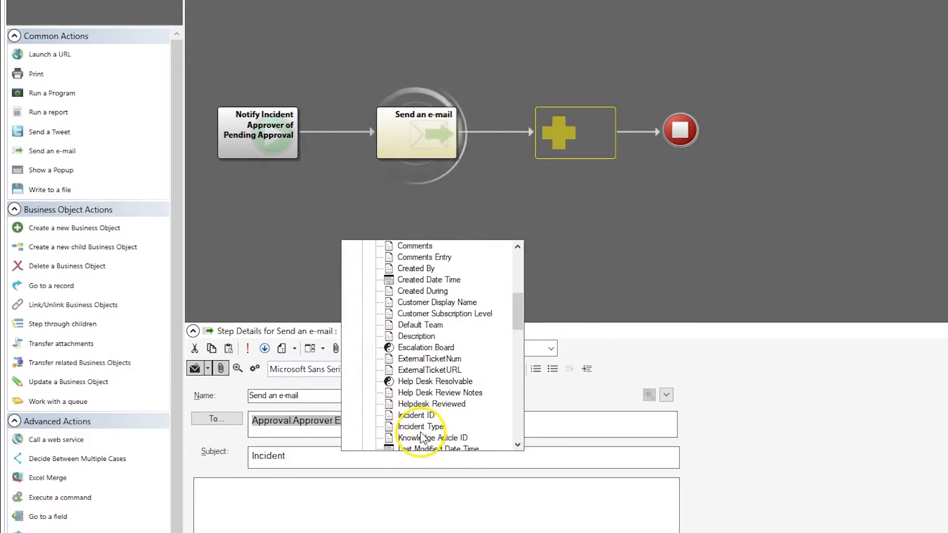
double_click(417, 416)
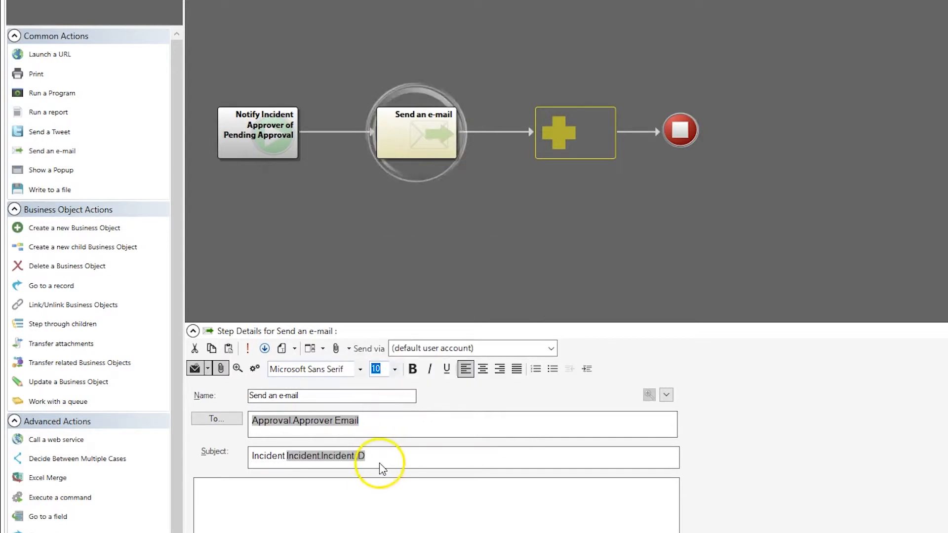
text(is)
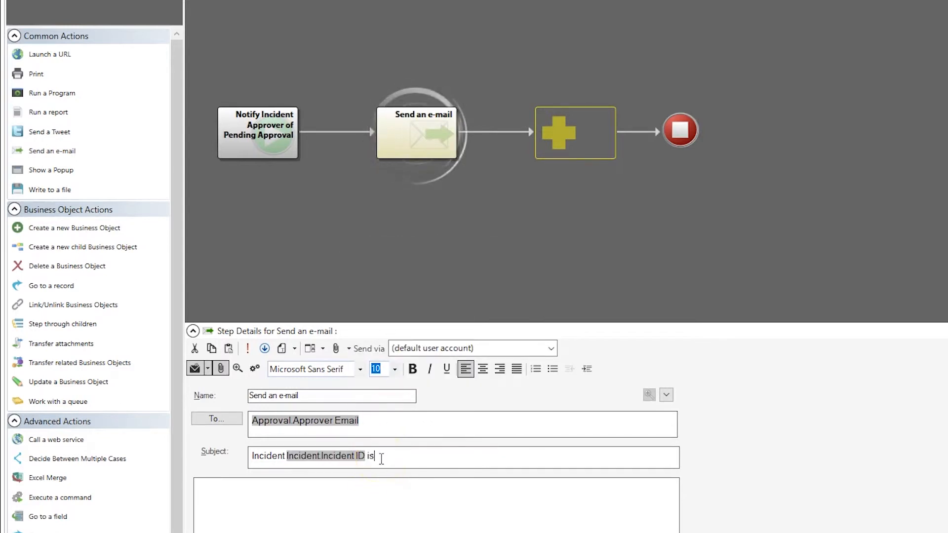
text( Pending )
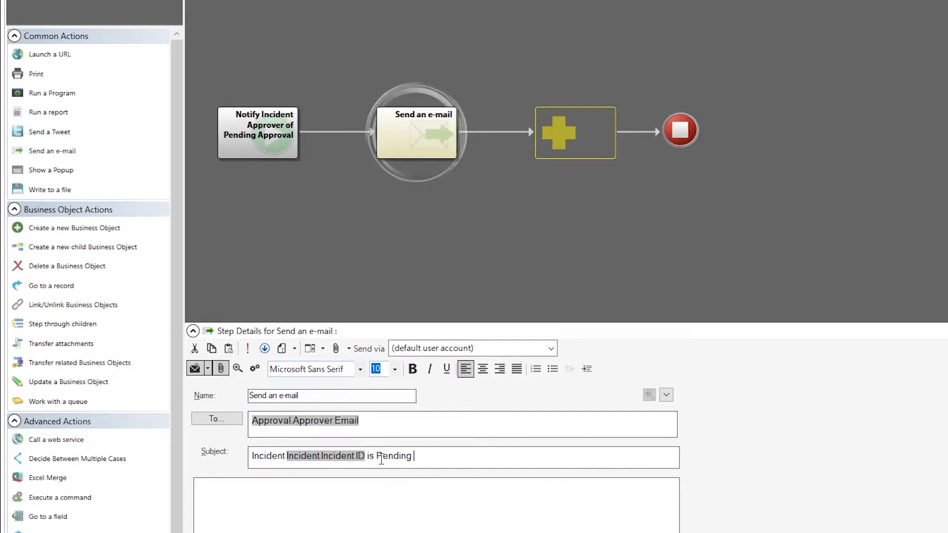
text(Your Approval)
Step: Fill the e-mail body with the placeholder text "---copy original --- content here."
click(339, 490)
scroll(338, 494, down, 2)
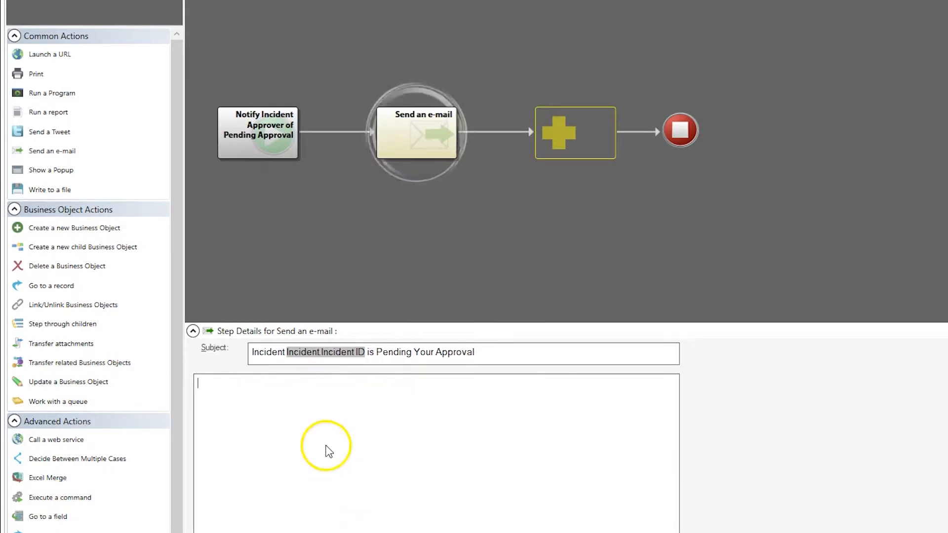
scroll(251, 405, up, 3)
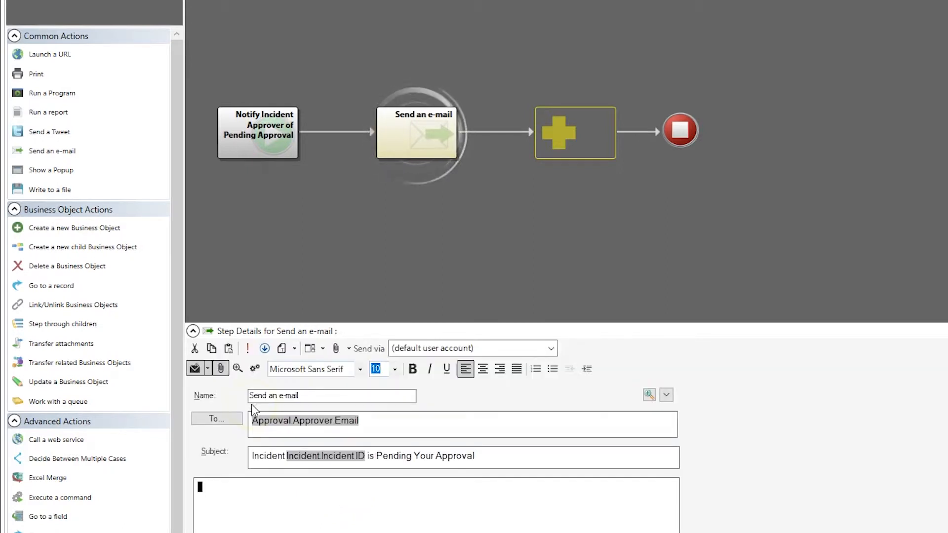
click(246, 496)
text(---)
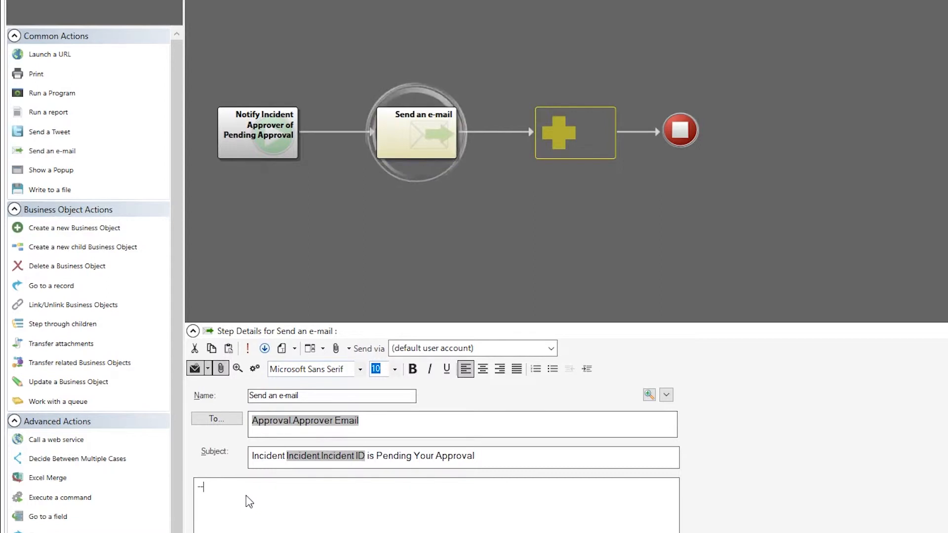
text(copy)
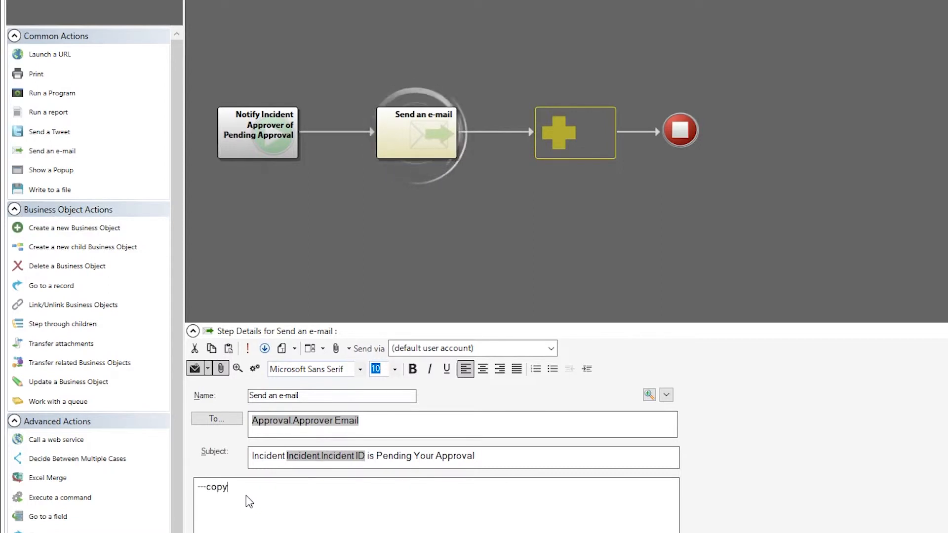
text( original --- content here.)
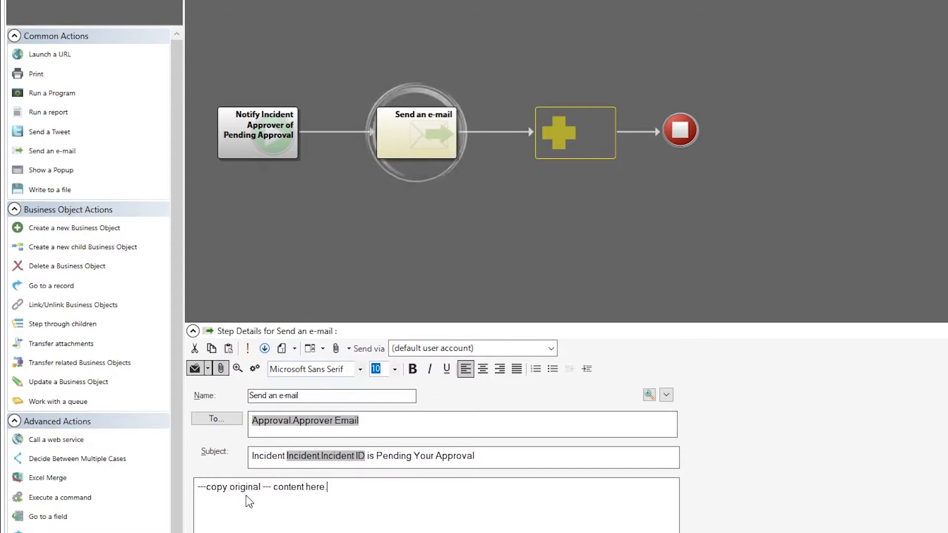
Step: Return to the automation process and review the details of its Wait for Time and Run One-Step steps
click(282, 494)
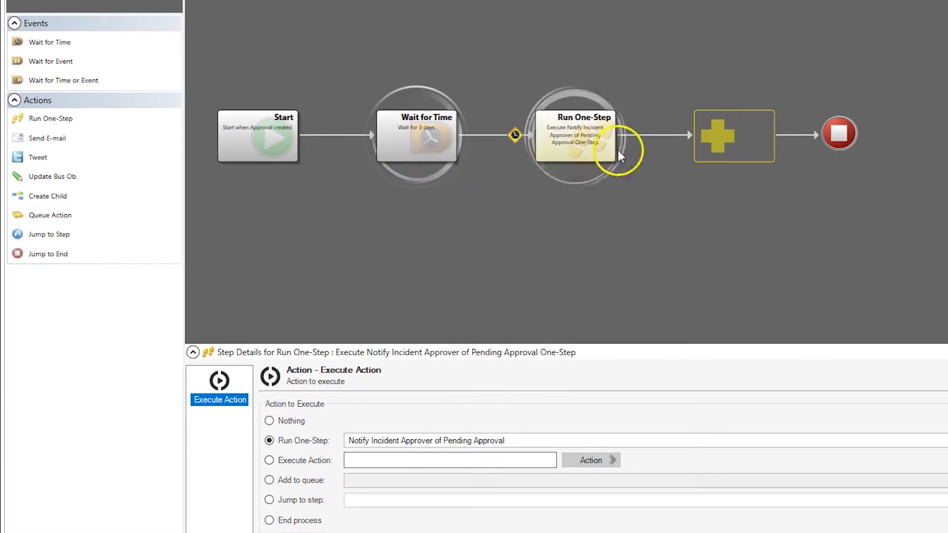
click(409, 148)
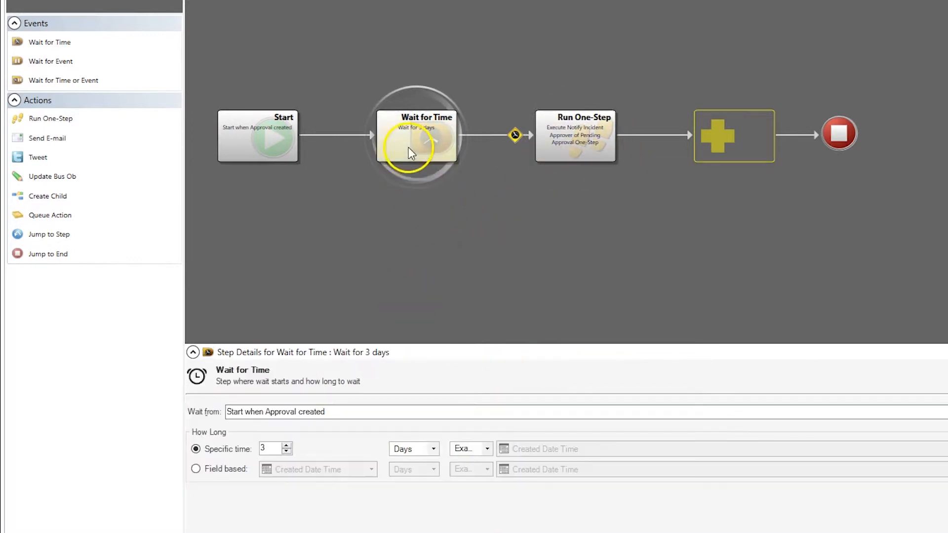
click(585, 143)
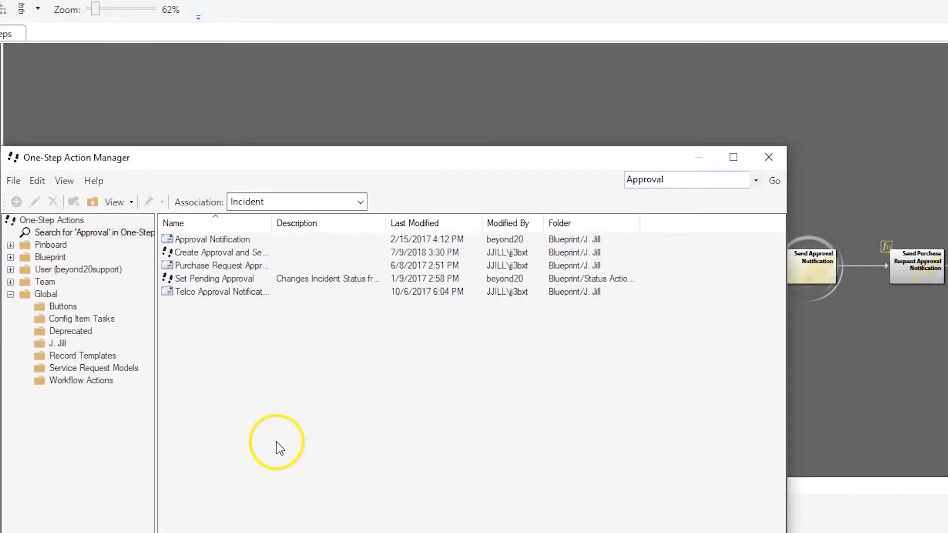
Step: Open the existing Incident One-Step Approval Notification for editing and select its e-mail action
click(208, 241)
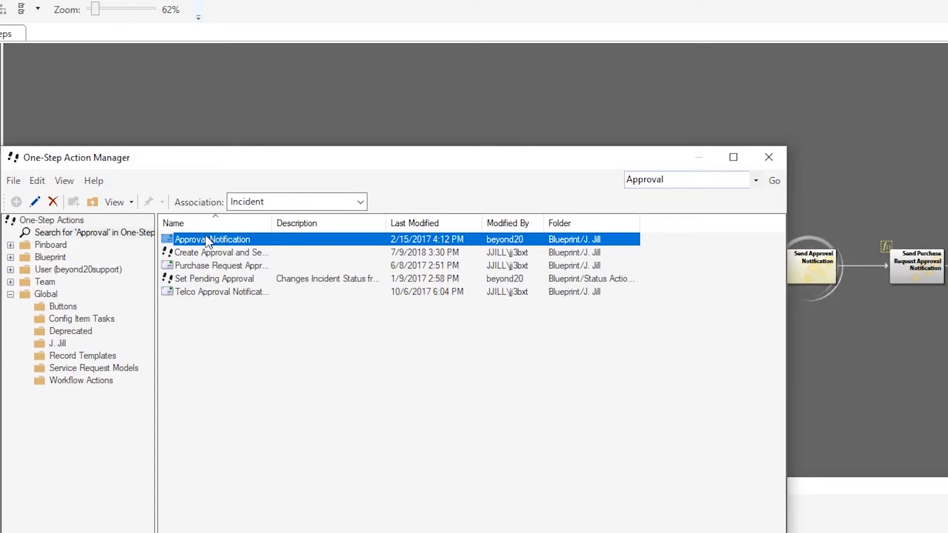
right_click(170, 244)
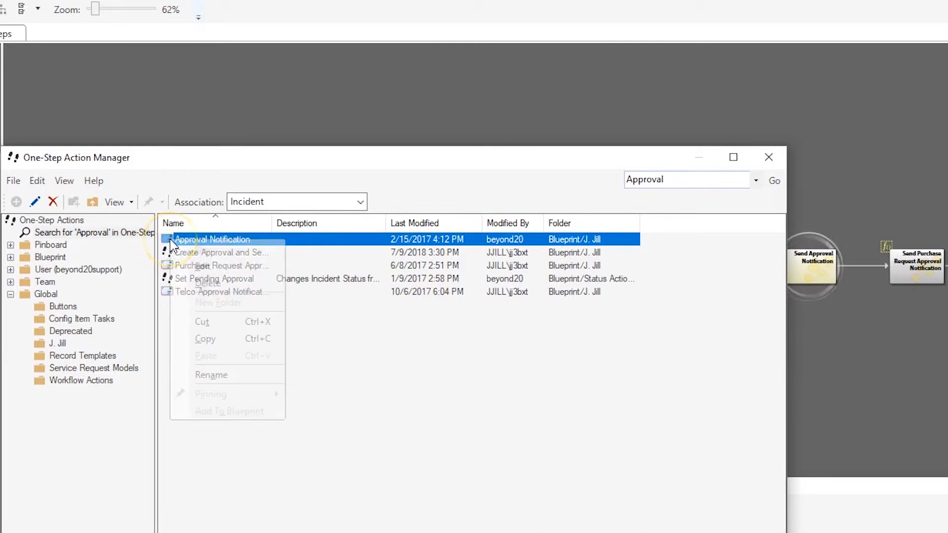
click(195, 264)
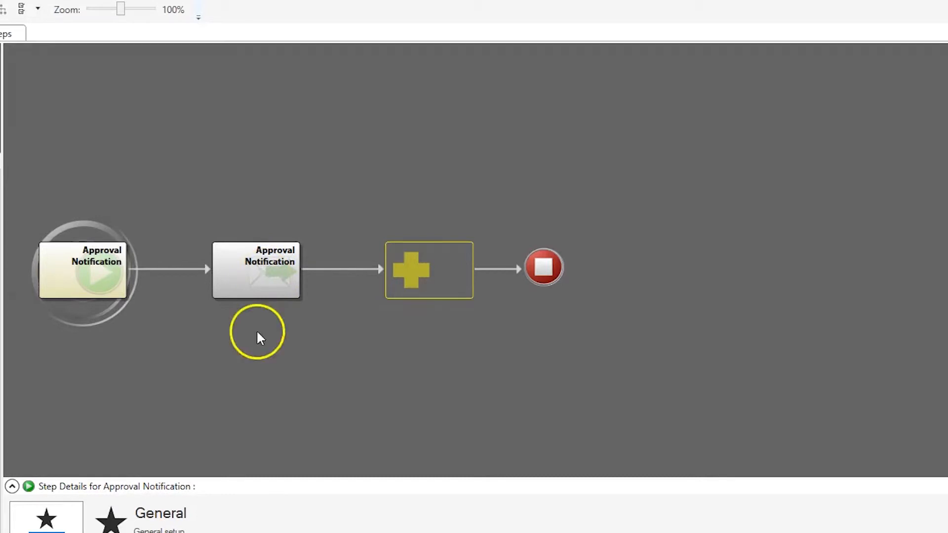
click(256, 271)
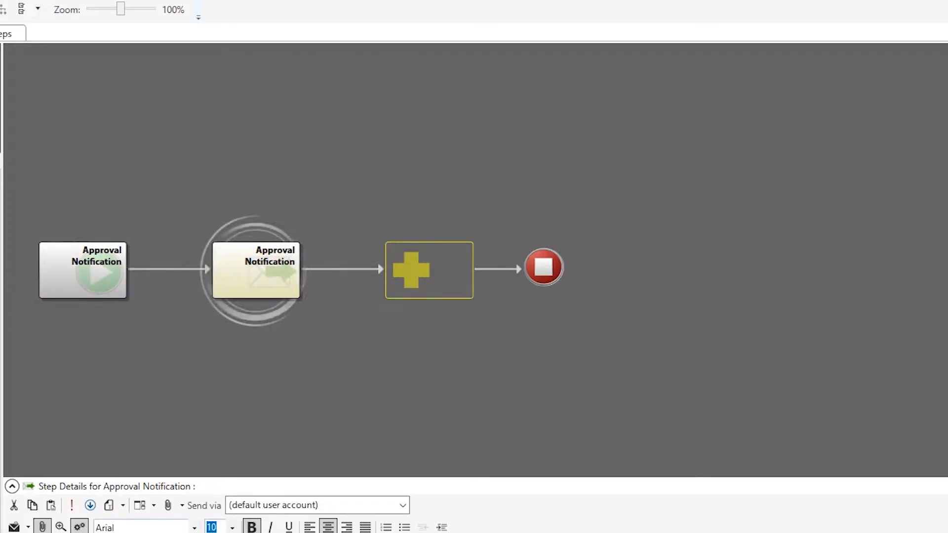
Step: Examine the sender, recipient, subject and body content of the Approval Notification e-mail
scroll(434, 434, up, 3)
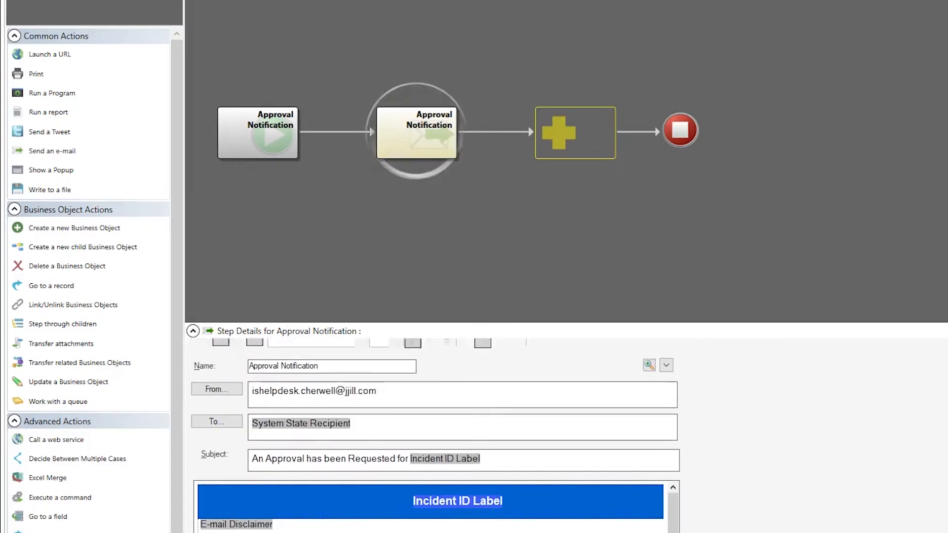
scroll(434, 434, down, 3)
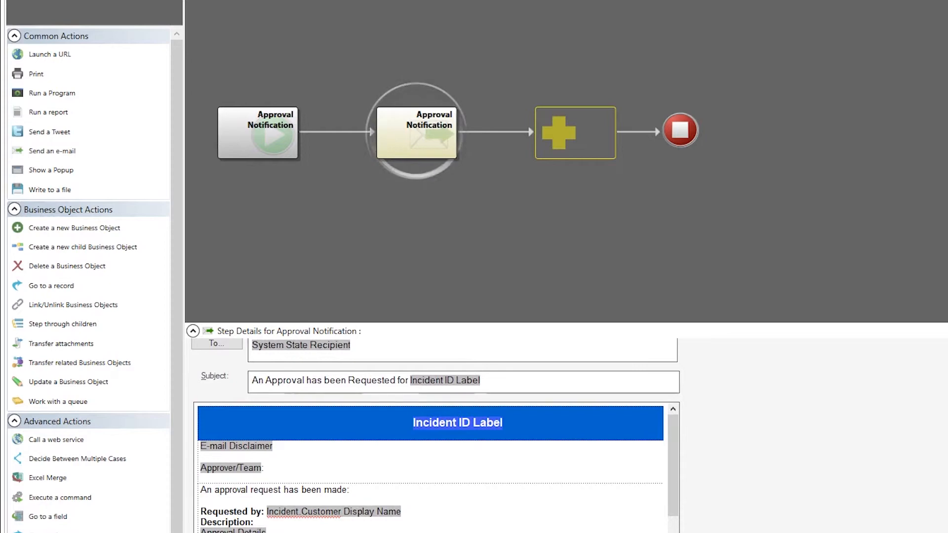
scroll(435, 435, up, 3)
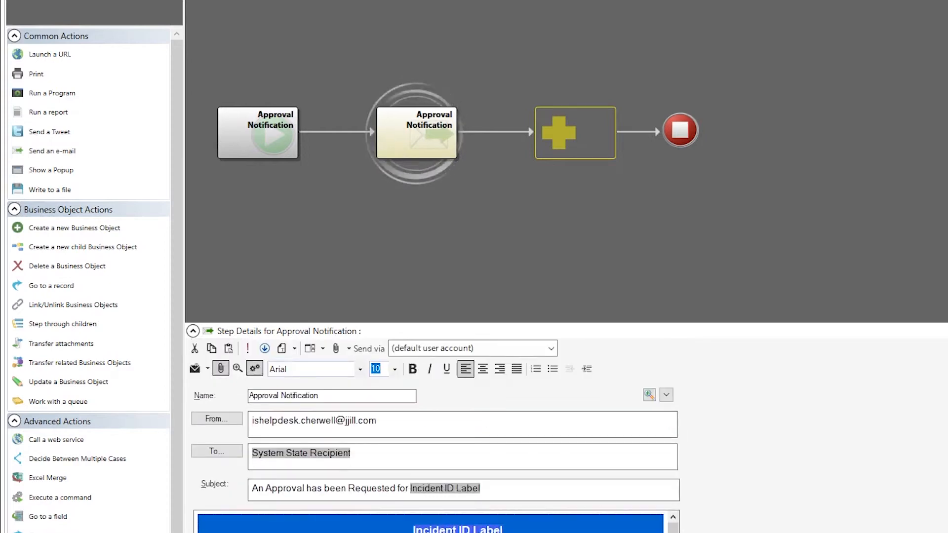
scroll(434, 434, down, 3)
scroll(435, 469, down, 4)
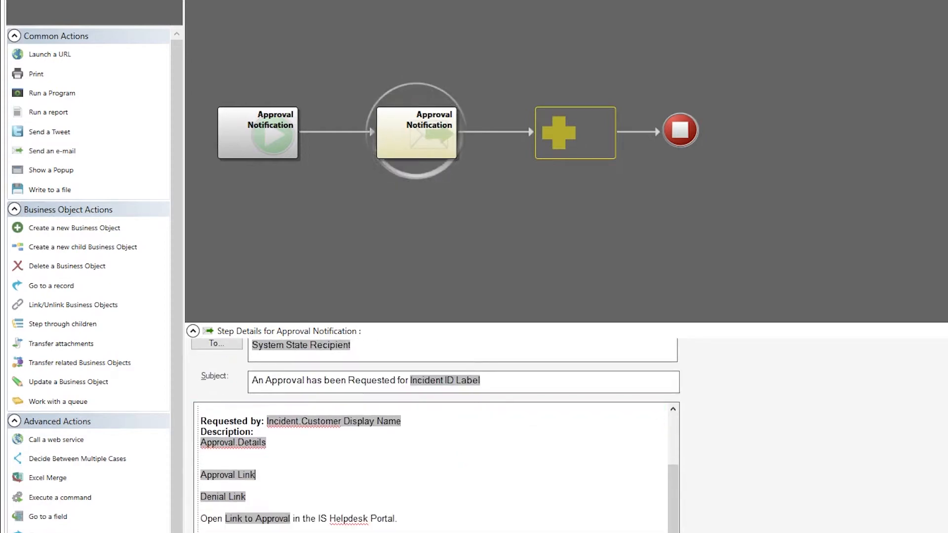
click(522, 529)
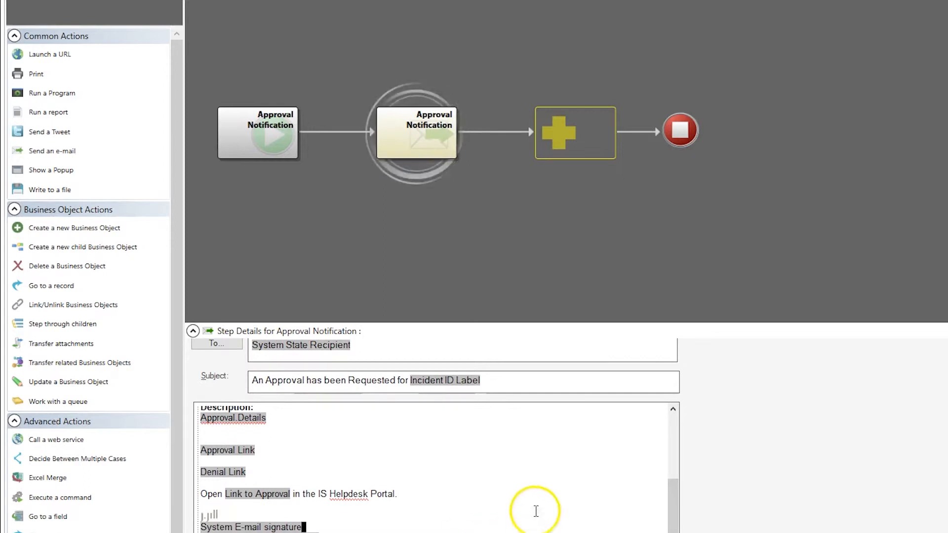
scroll(434, 434, up, 3)
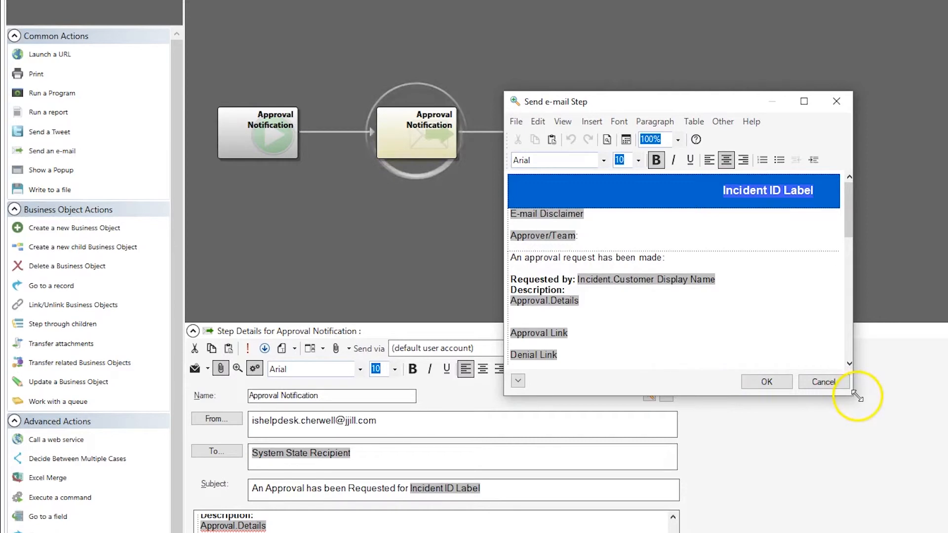
Step: Copy the entire Approval Notification e-mail body from the enlarged Send e-mail Step editor, and close the editor
drag(857, 397, 947, 506)
click(538, 122)
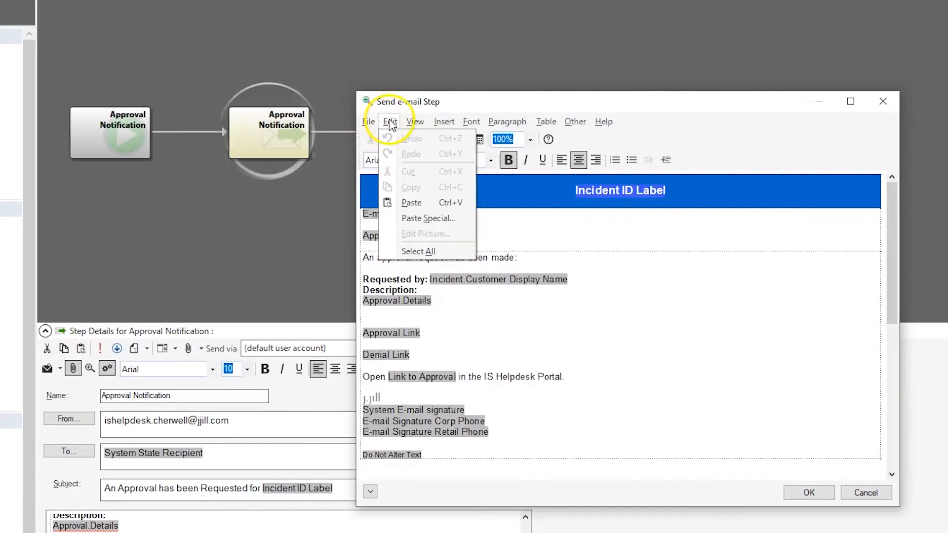
click(417, 250)
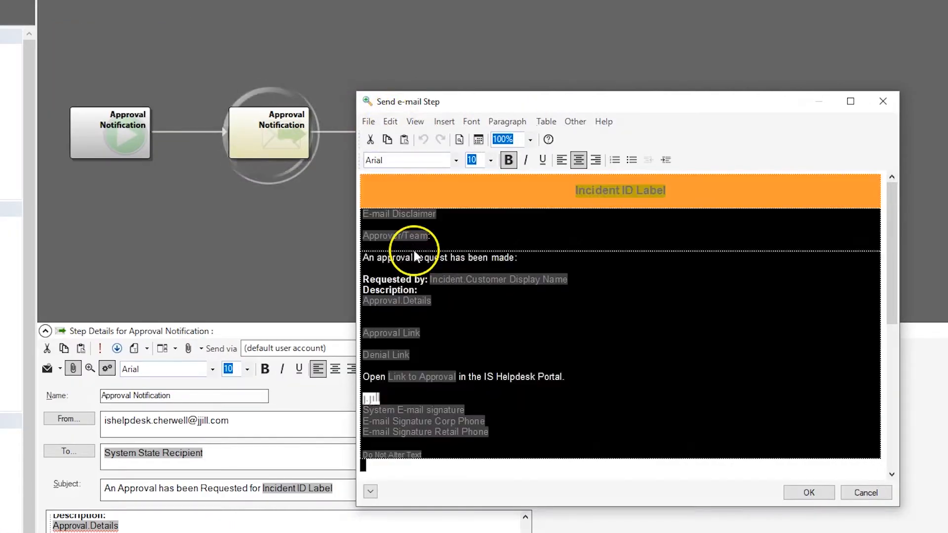
click(392, 142)
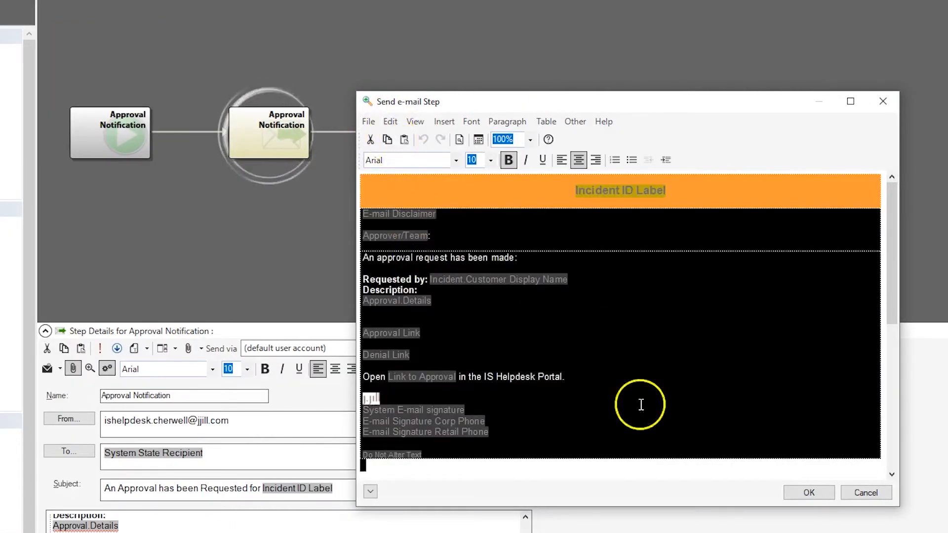
click(815, 496)
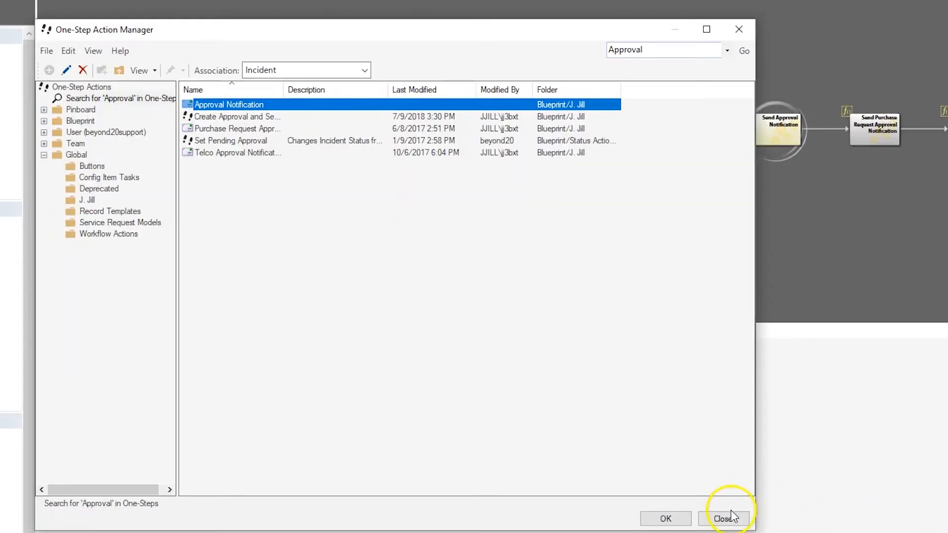
Step: Close the One-Step search results and open the One-Step Action Manager from the New Blueprint's main window
click(723, 519)
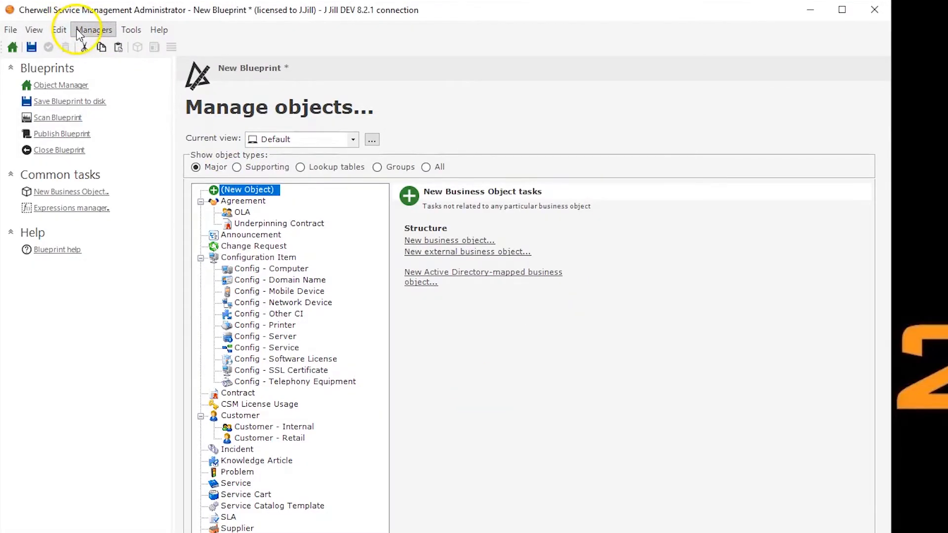
click(93, 30)
click(111, 212)
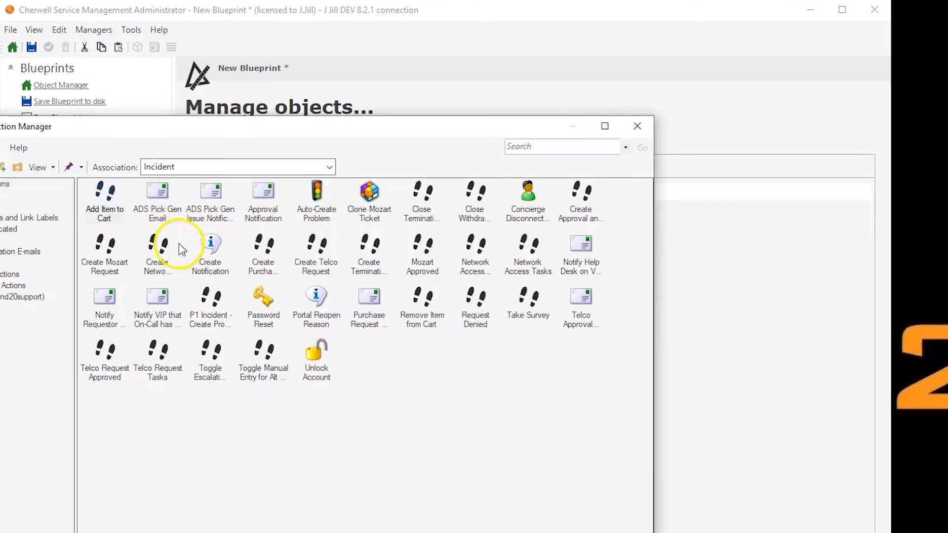
Step: Show the global One-Step Actions associated with Approval and open Notify Incident Approver of Pending Approval for editing
click(206, 166)
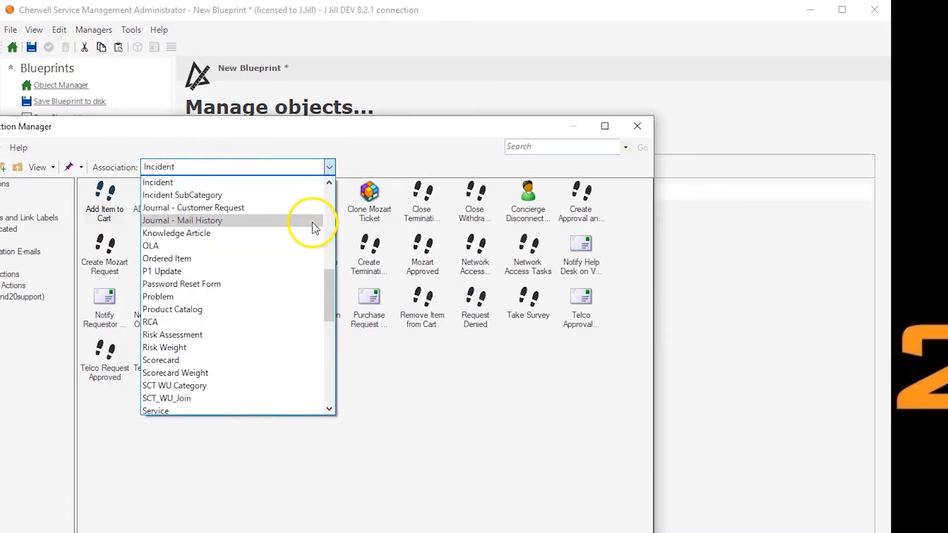
scroll(328, 235, up, 10)
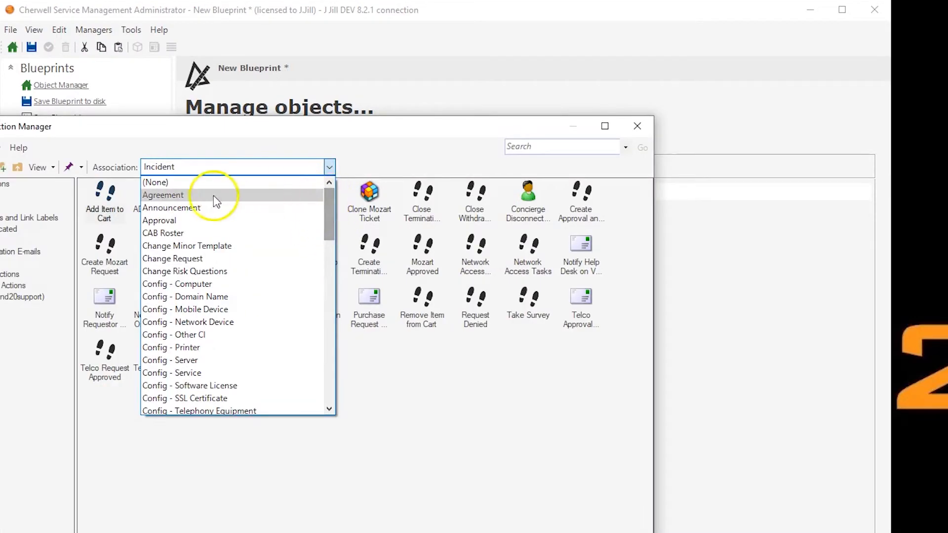
click(188, 222)
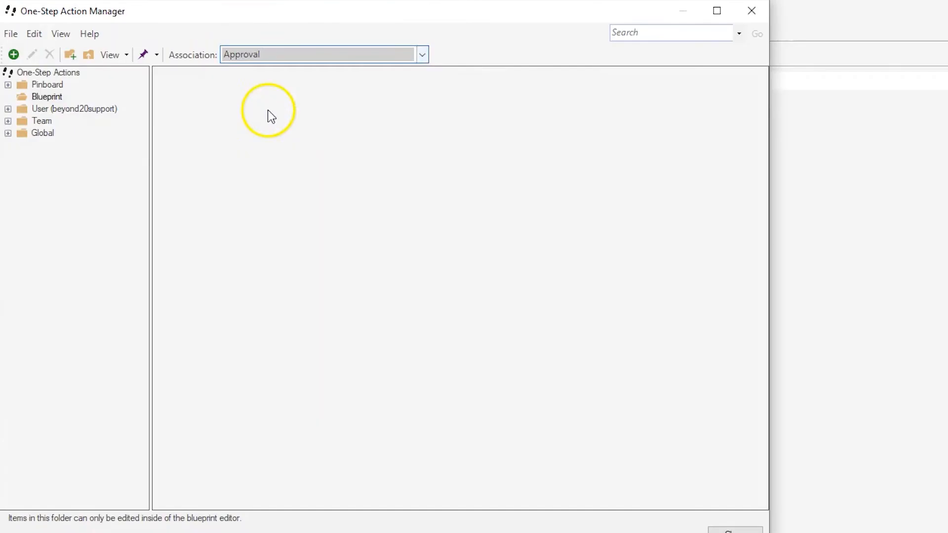
click(44, 132)
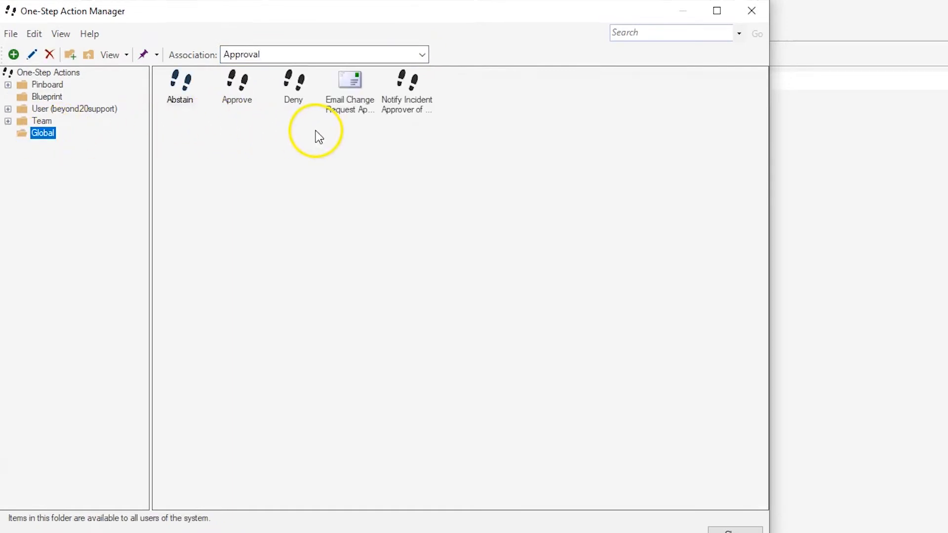
click(410, 89)
right_click(413, 88)
click(434, 115)
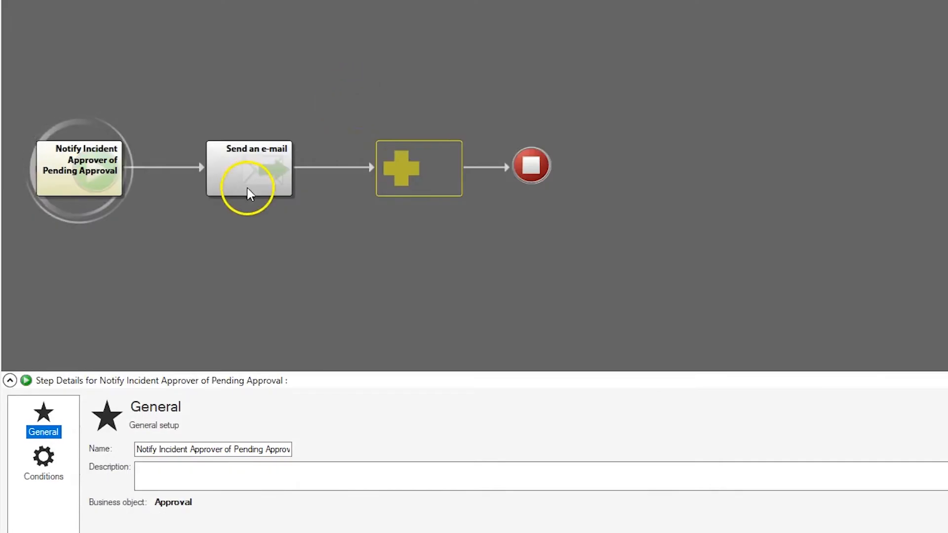
Step: Paste the copied approval e-mail body over the placeholder text in the Send an e-mail action's enlarged editor, and maximize that editor
click(247, 188)
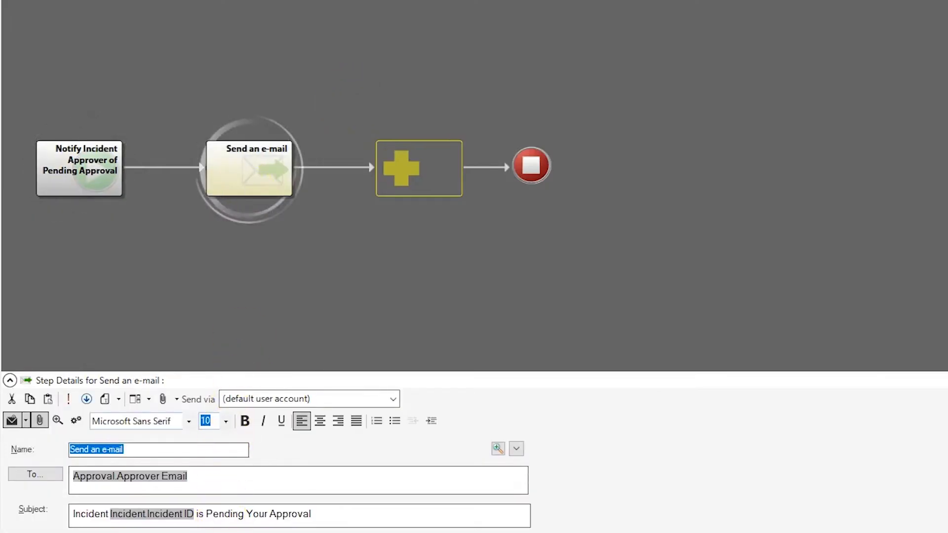
click(153, 437)
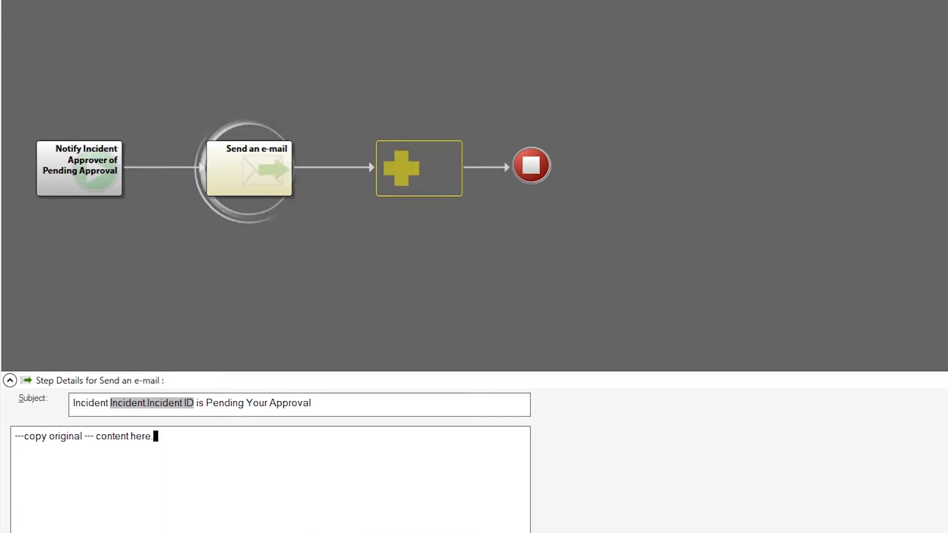
scroll(928, 452, up, 3)
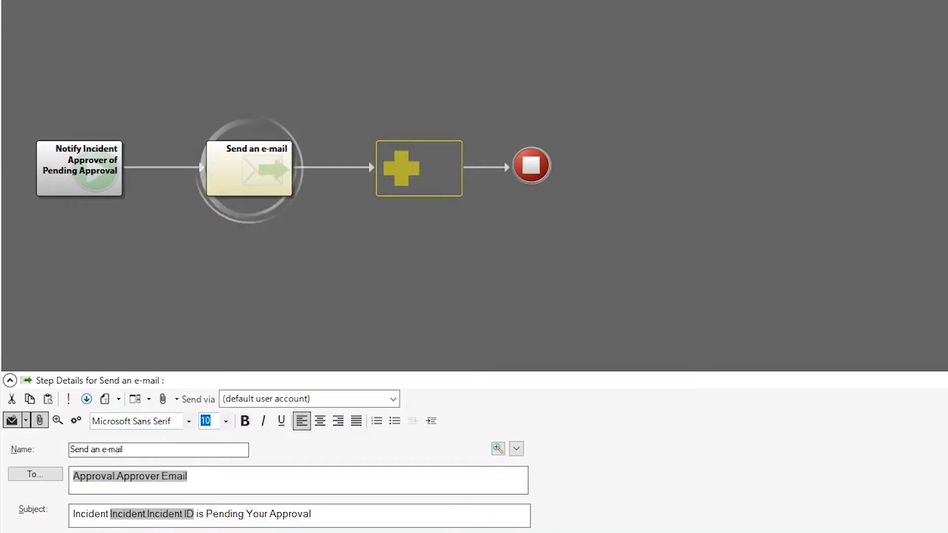
click(498, 450)
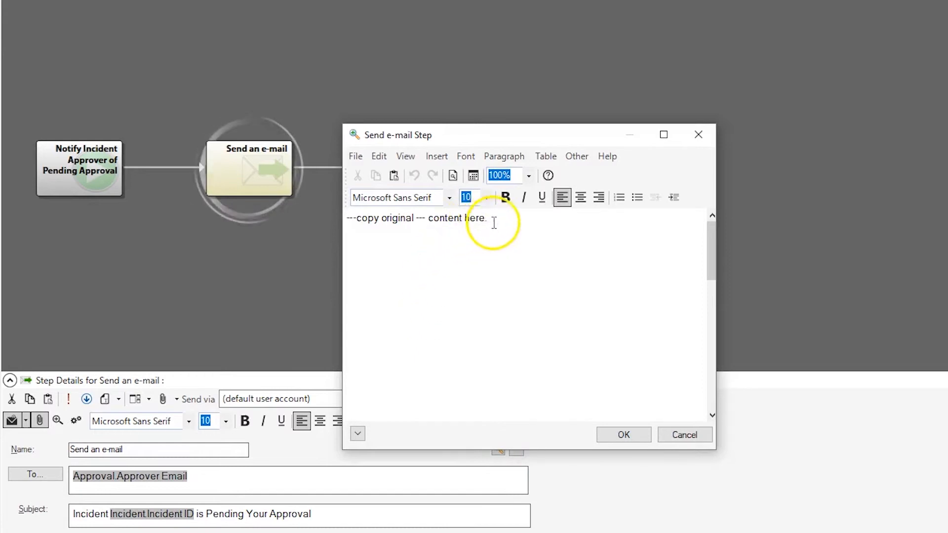
click(379, 157)
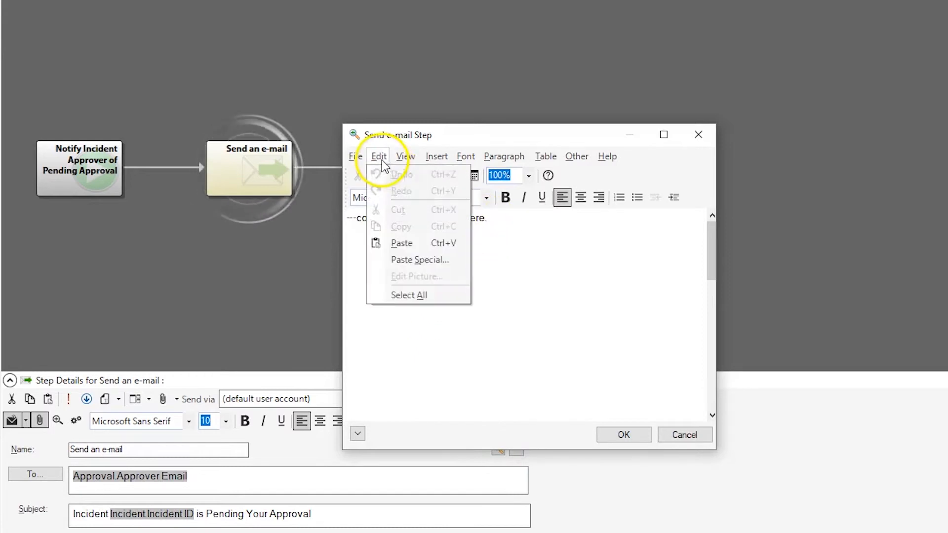
click(408, 296)
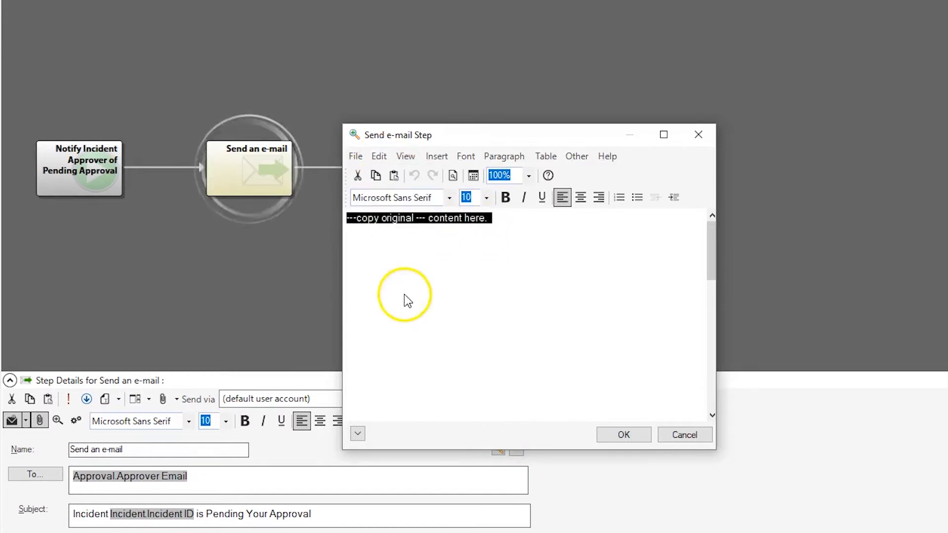
click(394, 176)
click(664, 135)
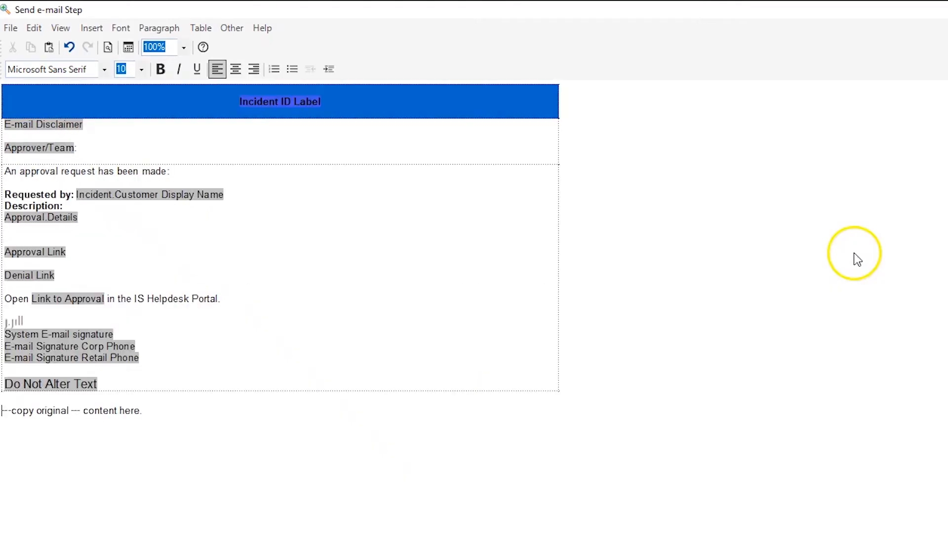
Step: Examine the expressions behind the Approval Link and Denial Link tokens in the pasted e-mail body
click(172, 360)
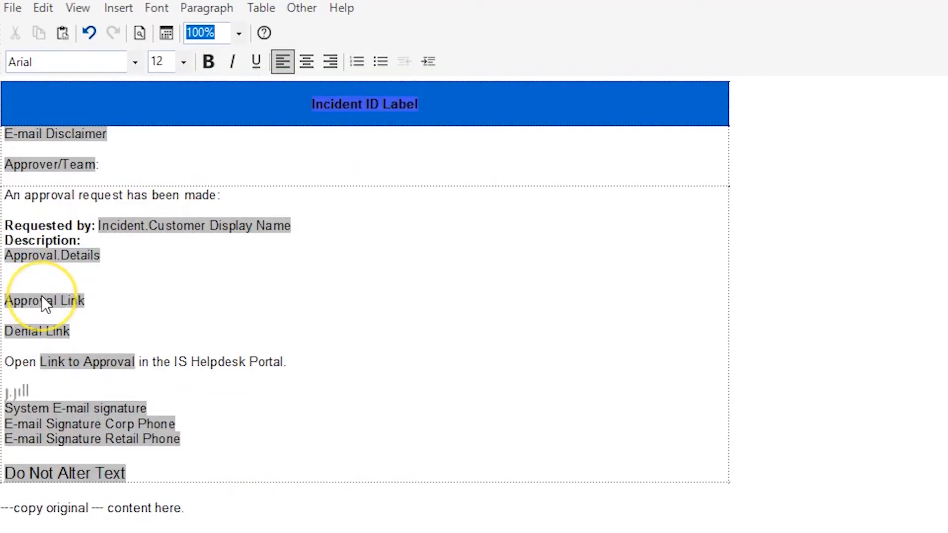
right_click(41, 296)
click(74, 330)
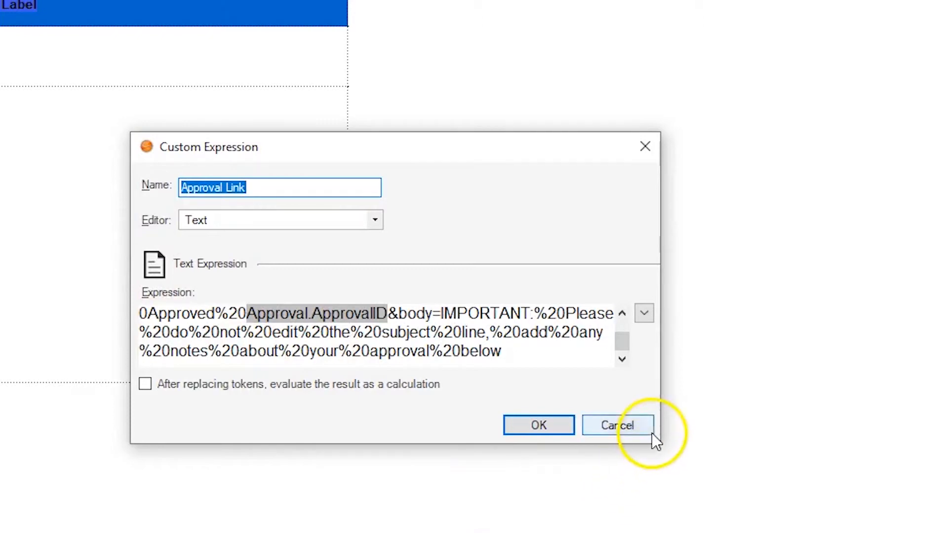
drag(663, 449, 874, 523)
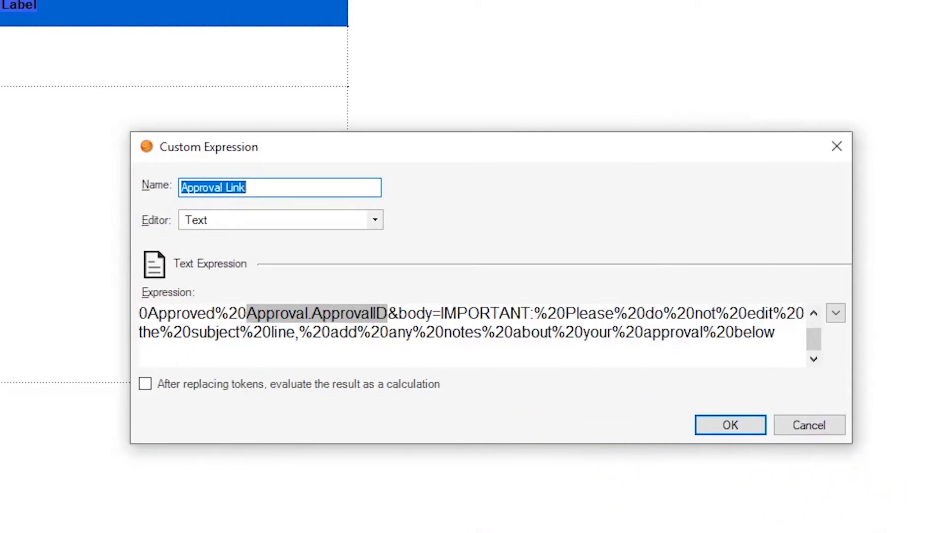
scroll(628, 339, up, 2)
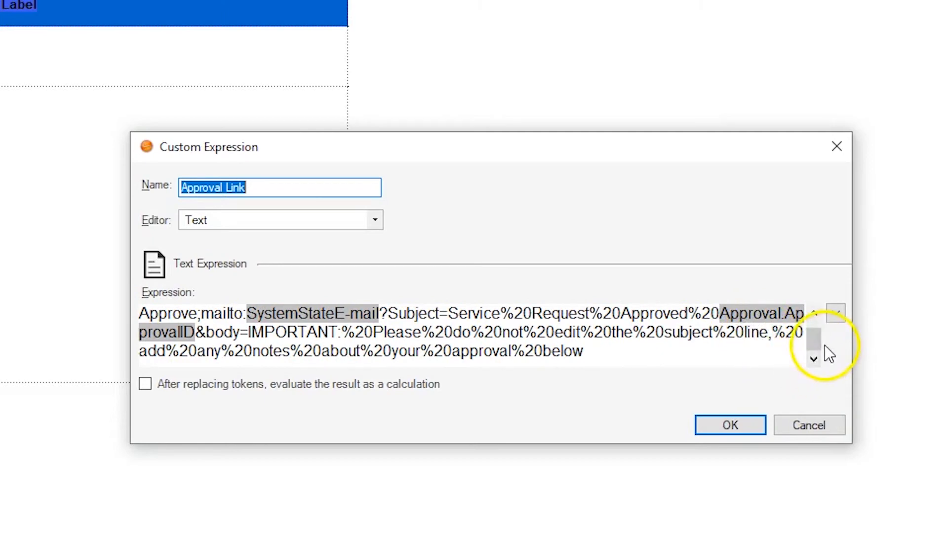
click(730, 429)
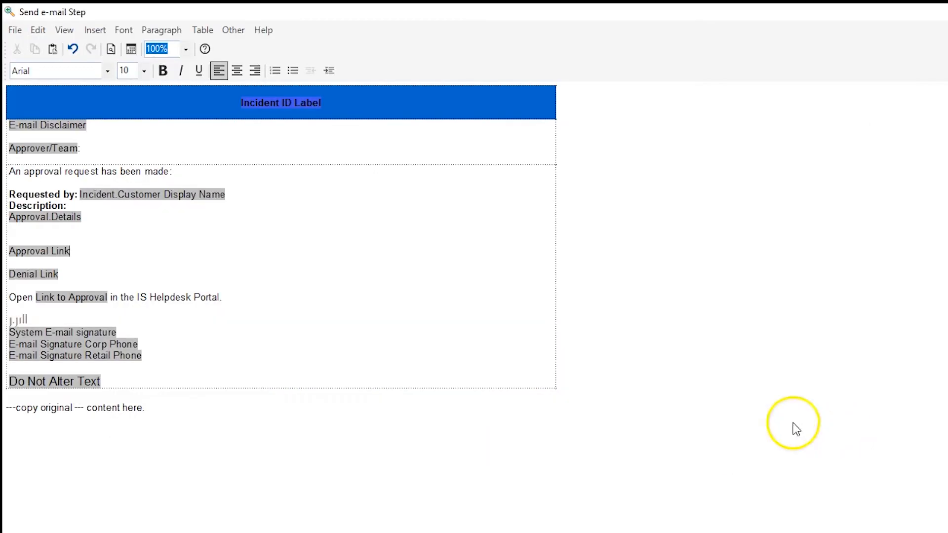
right_click(39, 275)
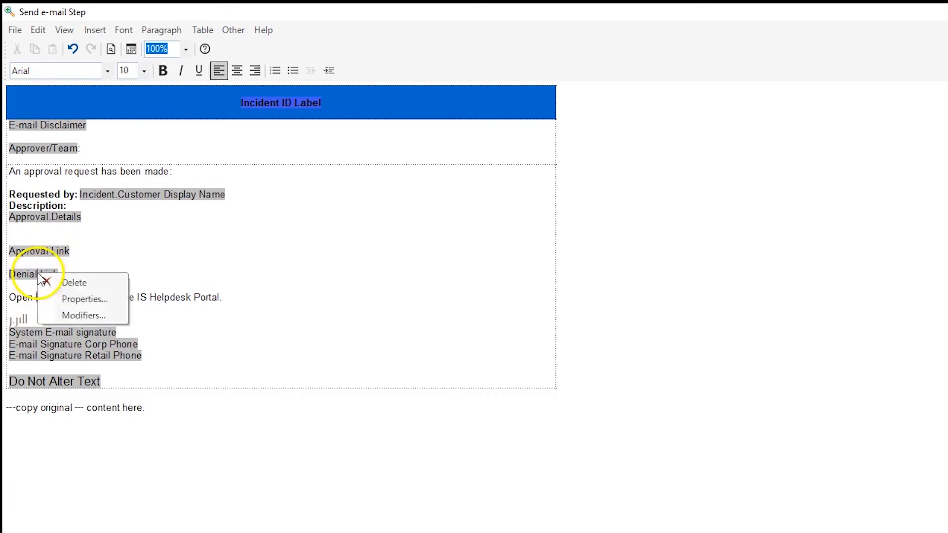
click(74, 298)
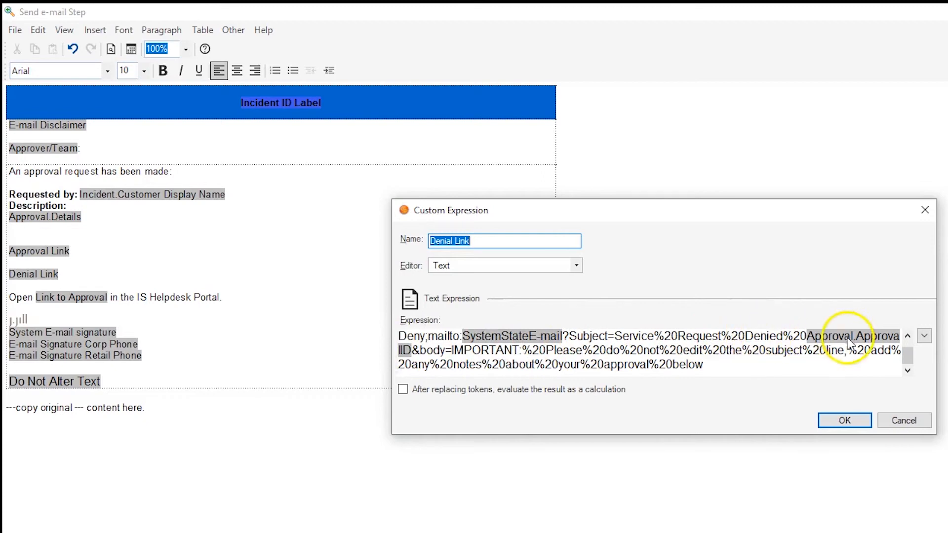
click(836, 424)
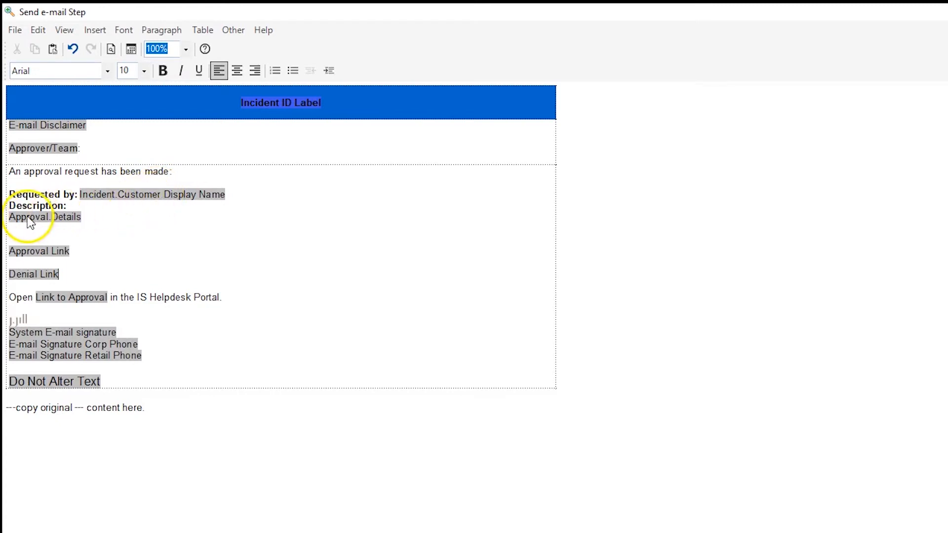
Step: Replace the token after "Requested by:" by deleting it and inserting the Customer Display Name token from the Incident fields
right_click(134, 200)
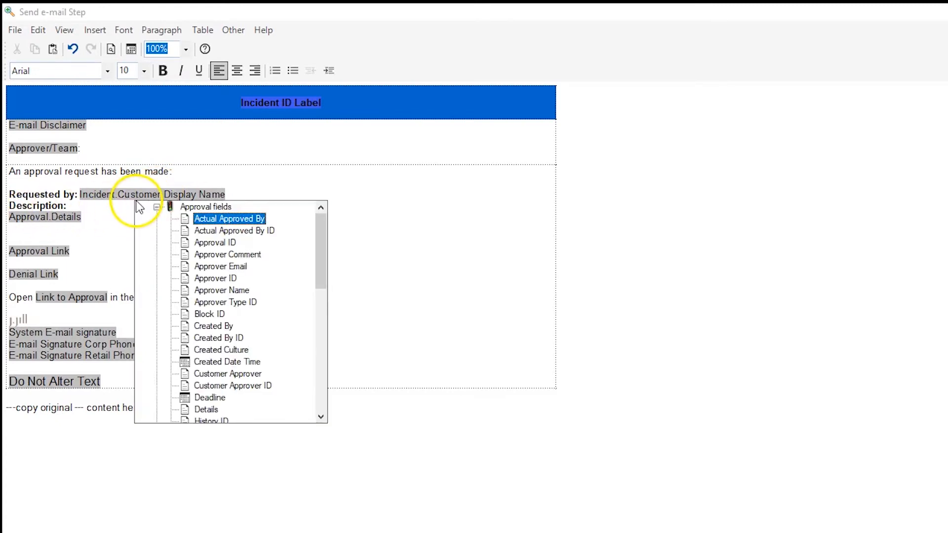
click(157, 207)
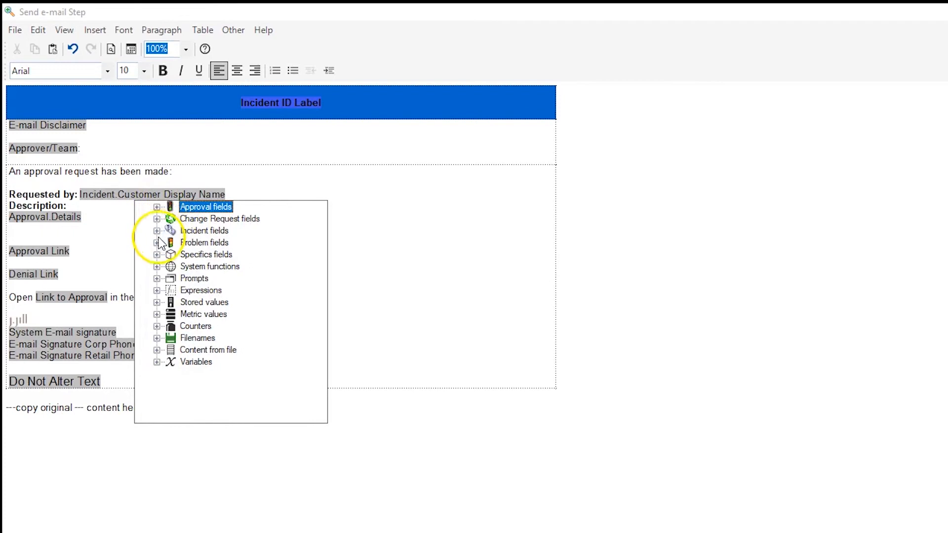
click(137, 199)
right_click(137, 199)
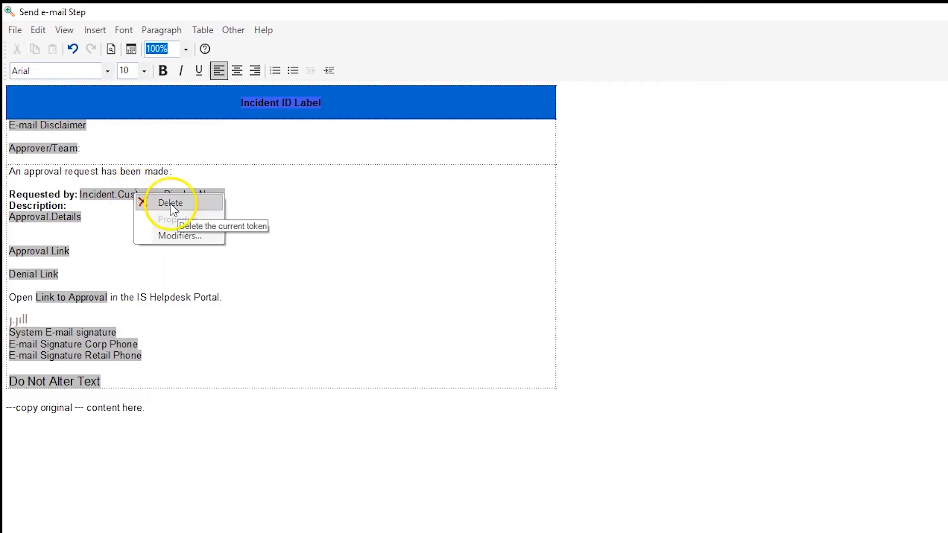
click(173, 204)
right_click(121, 195)
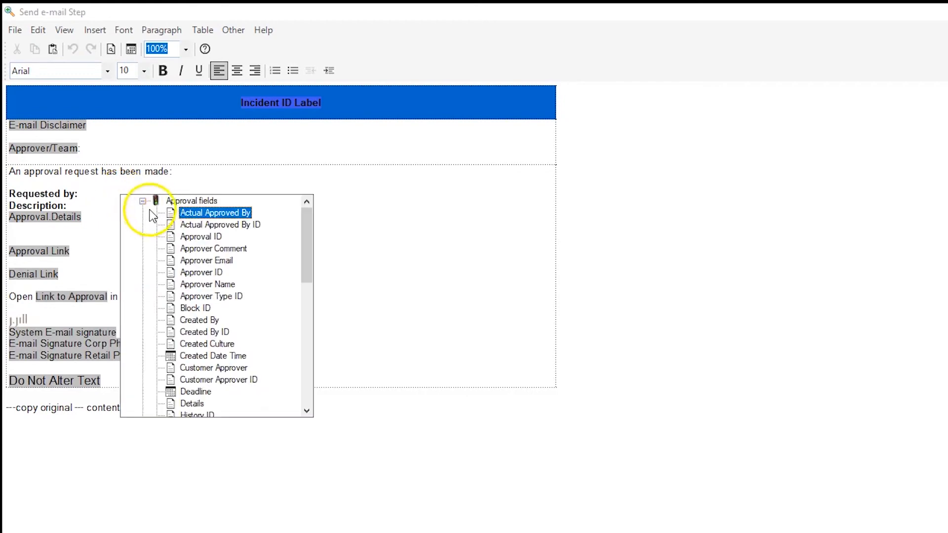
click(143, 201)
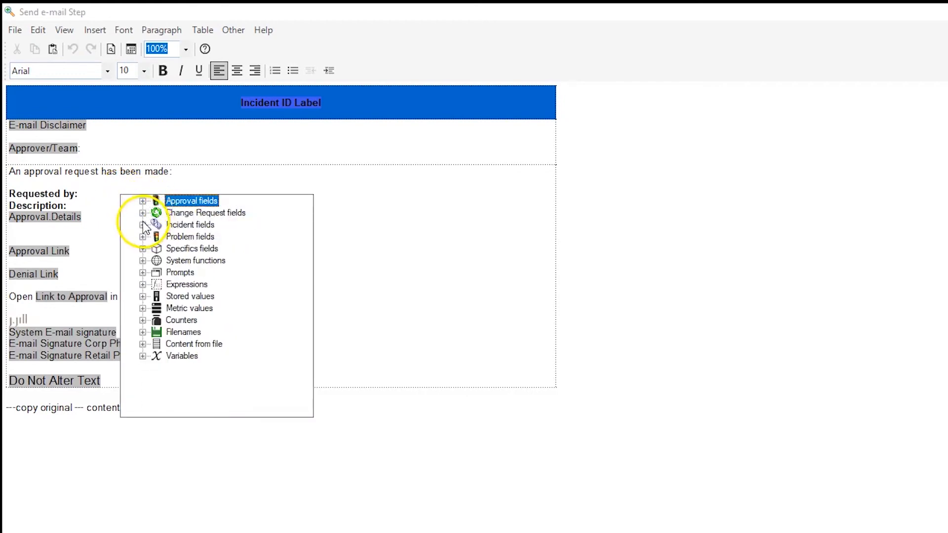
click(142, 225)
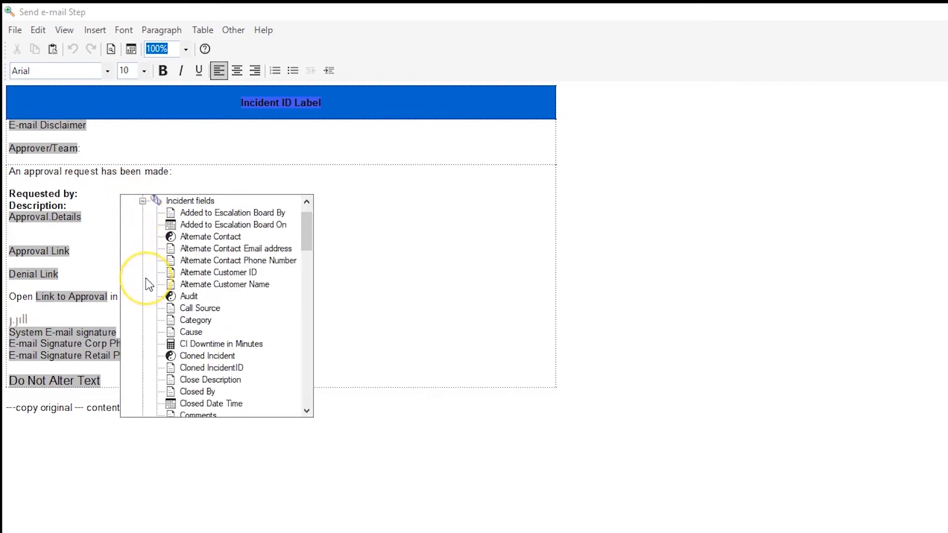
scroll(147, 312, down, 2)
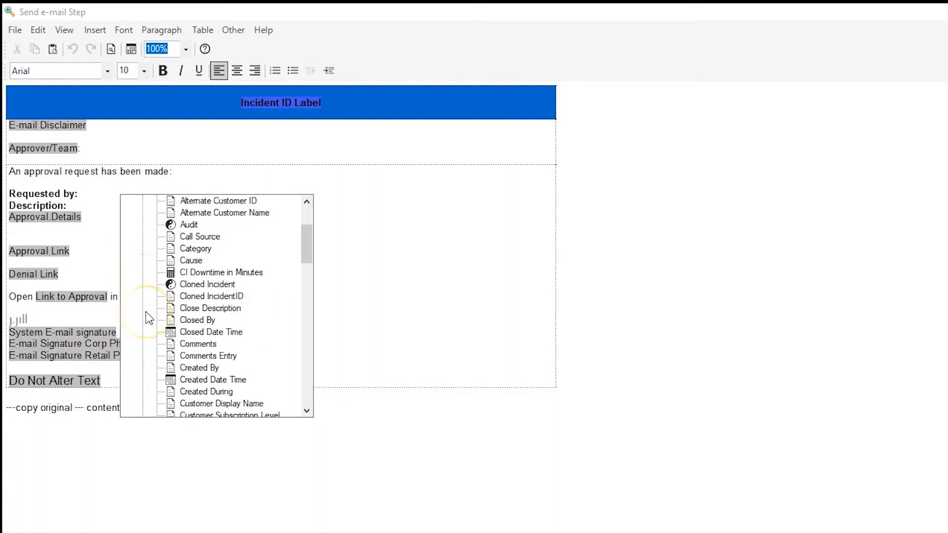
scroll(146, 312, down, 1)
double_click(195, 368)
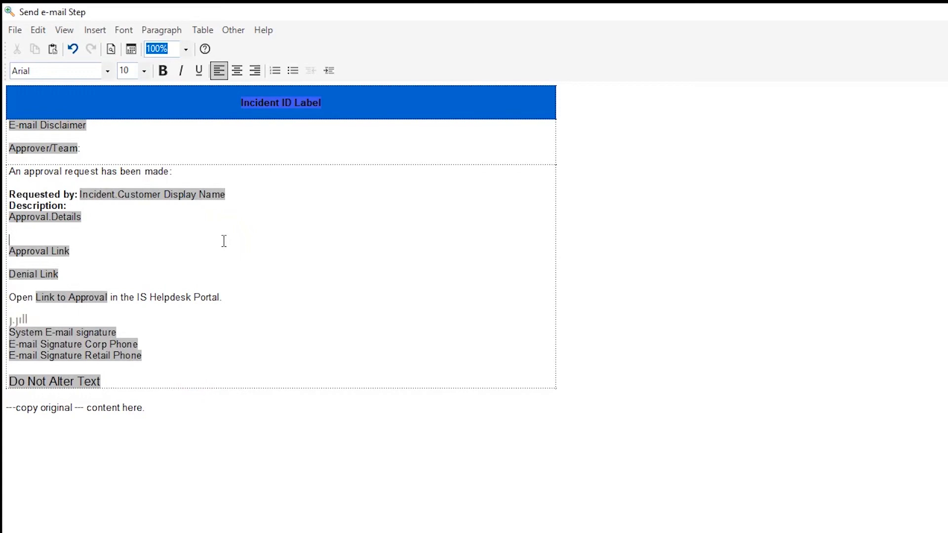
Step: Examine the expression behind the Link to Approval token in the e-mail body
right_click(71, 298)
click(99, 325)
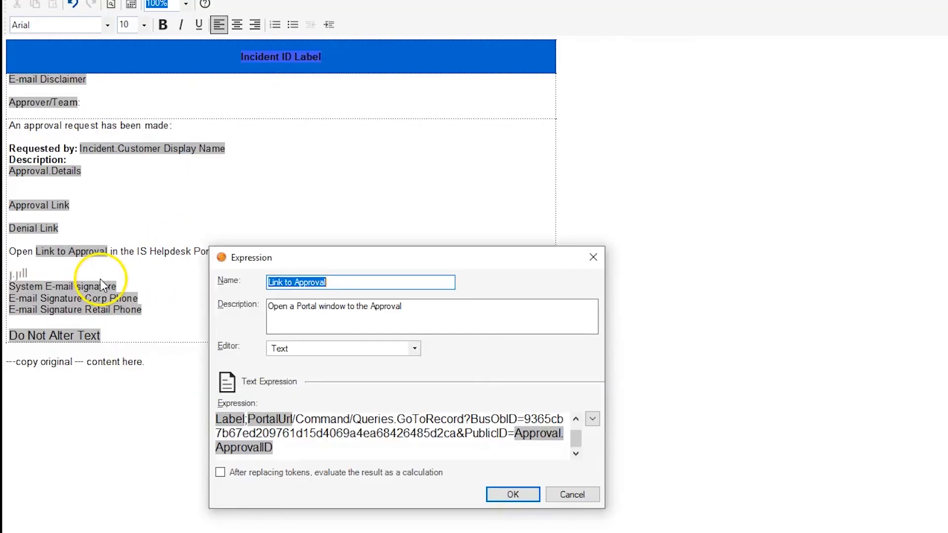
click(507, 495)
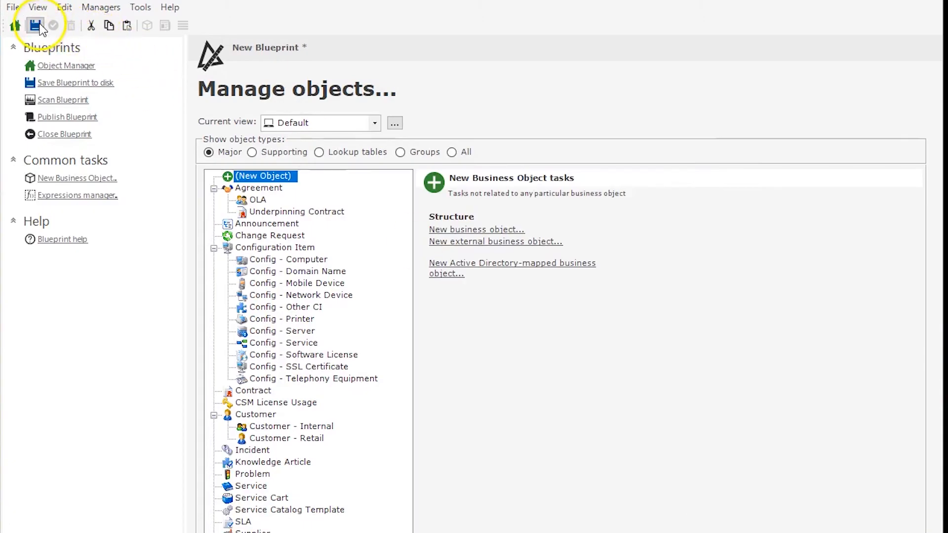
Step: Save the Blueprint as JJill_20190208_1732_AP_IncidentApprovalReminder and publish it to the live system, including the Rebuild Full-Text Catalog option
click(35, 26)
click(69, 118)
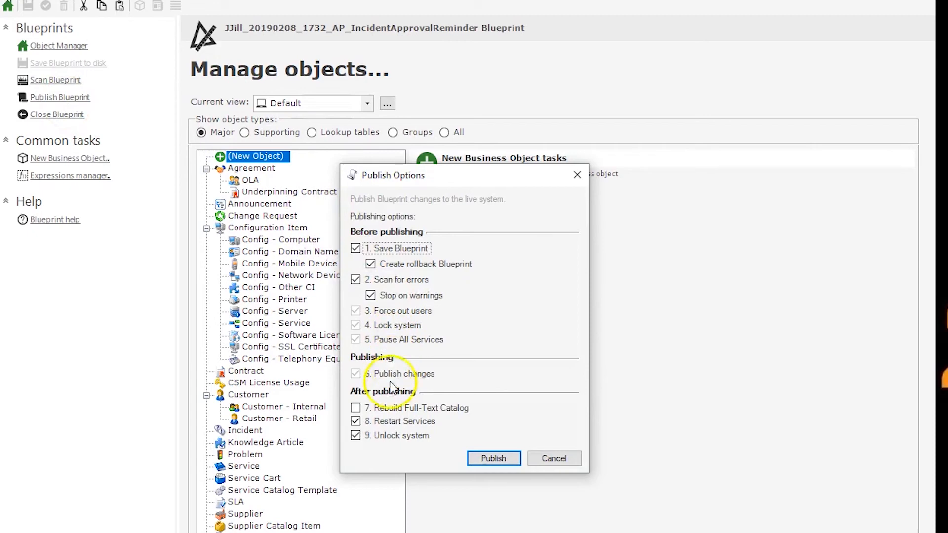
click(447, 408)
click(499, 459)
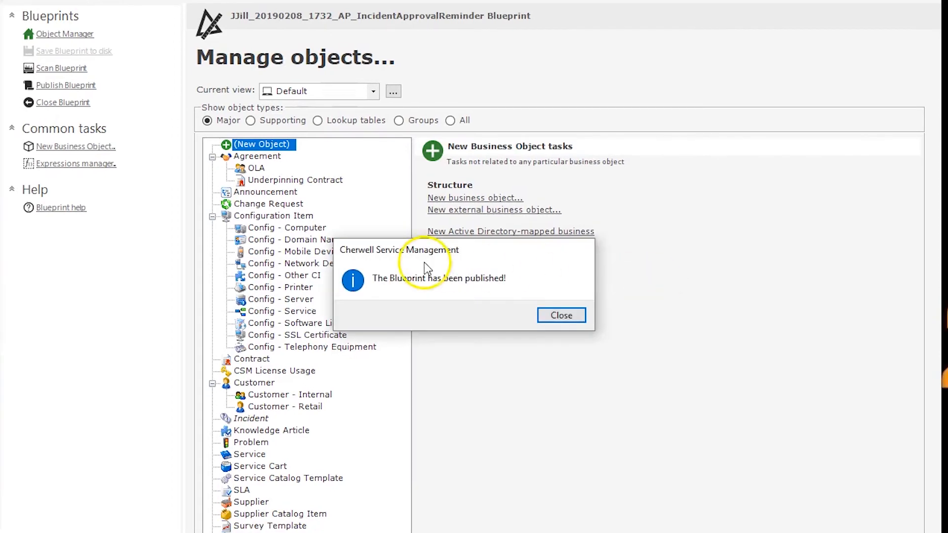
click(562, 316)
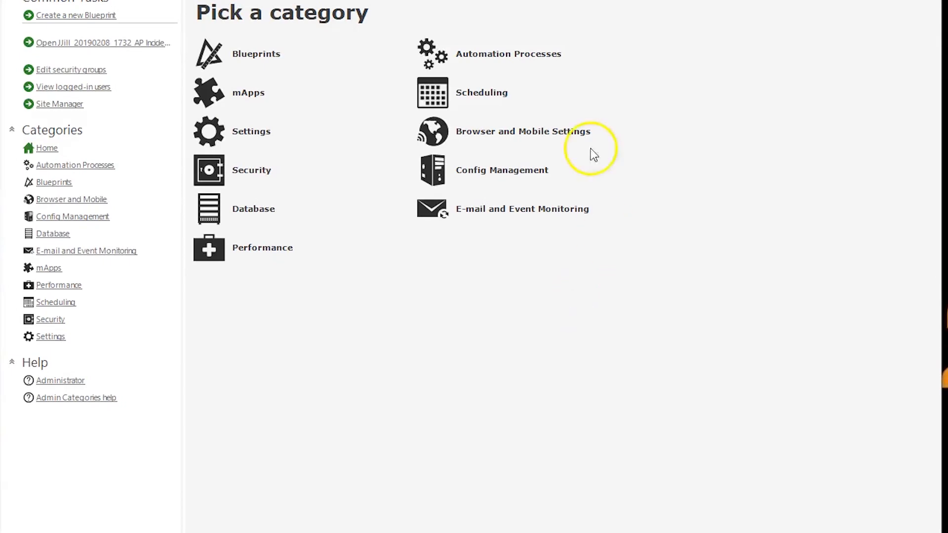
Step: Open the individual automation process statuses and select the Approval process that notifies the approver of a pending approval
click(495, 55)
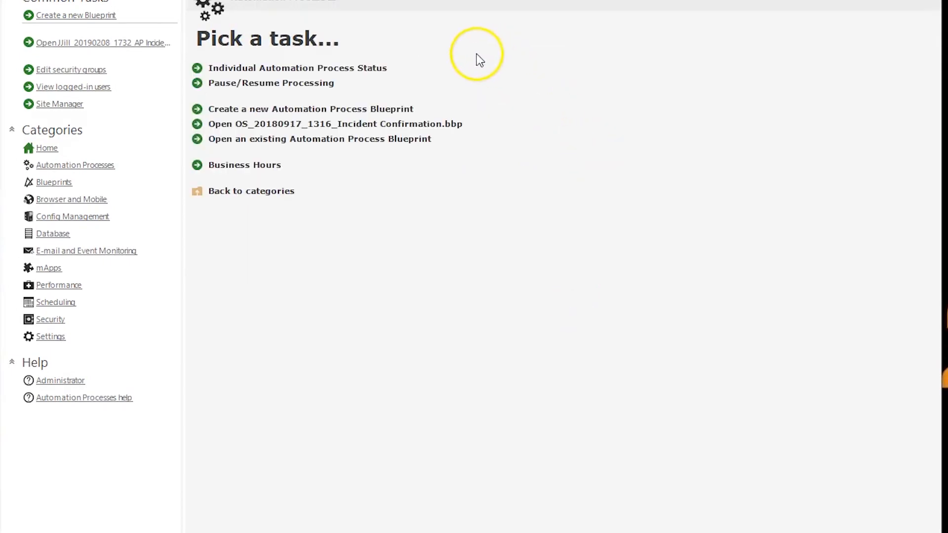
click(349, 70)
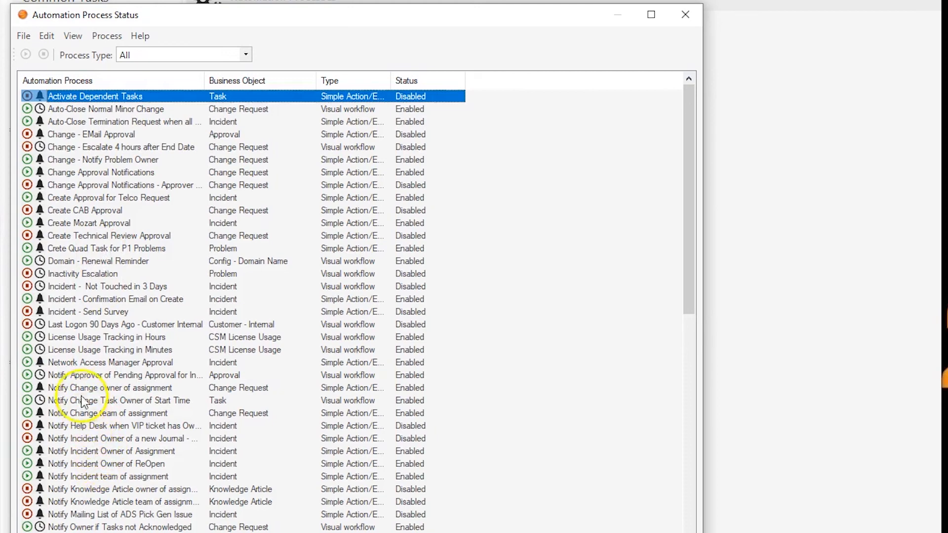
click(82, 375)
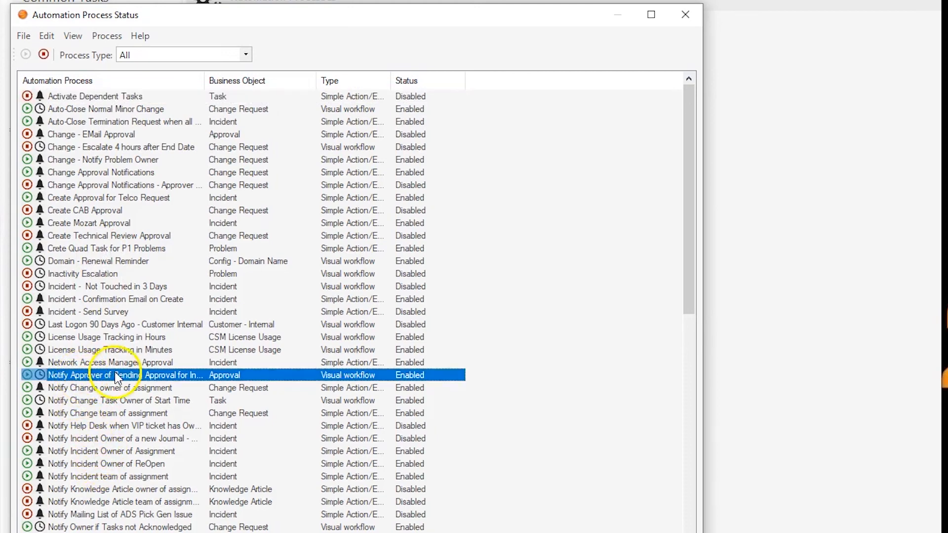